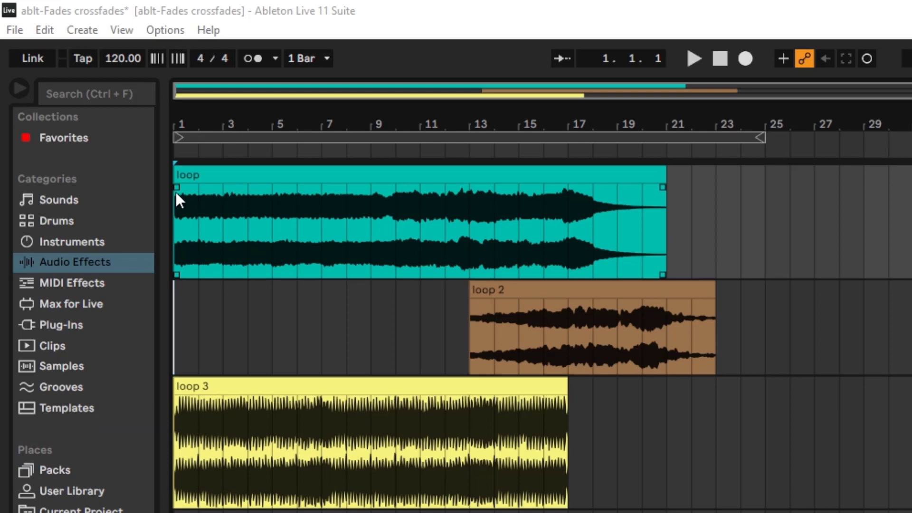
Add a fade-in of about four bars to the start of the teal loop clip and play it back.
click(175, 187)
drag(175, 187, 268, 186)
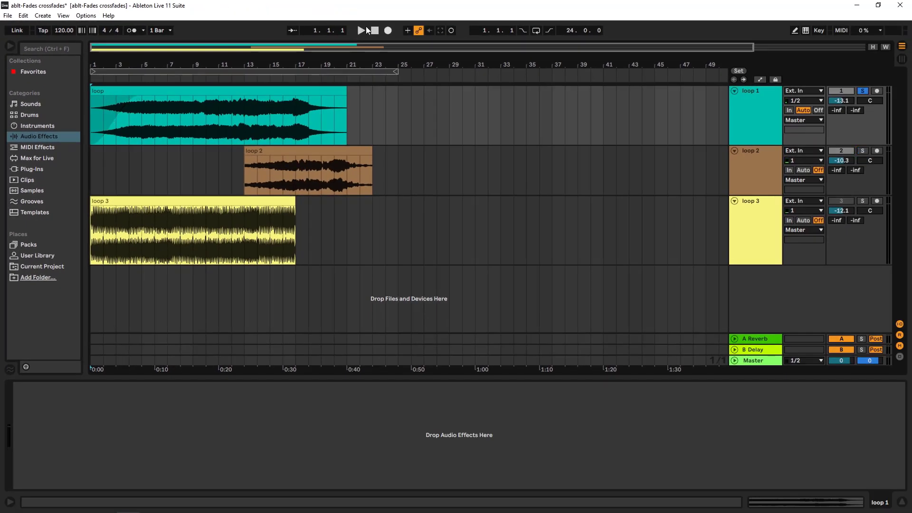
click(671, 57)
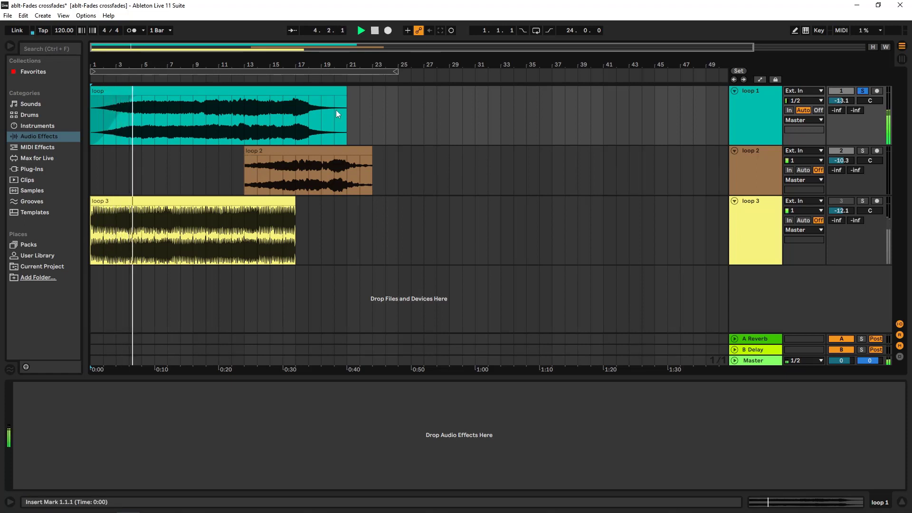
click(374, 30)
Reshape the curve of the teal loop clip's fade-in and play the clip from the start.
mouse_move(138, 102)
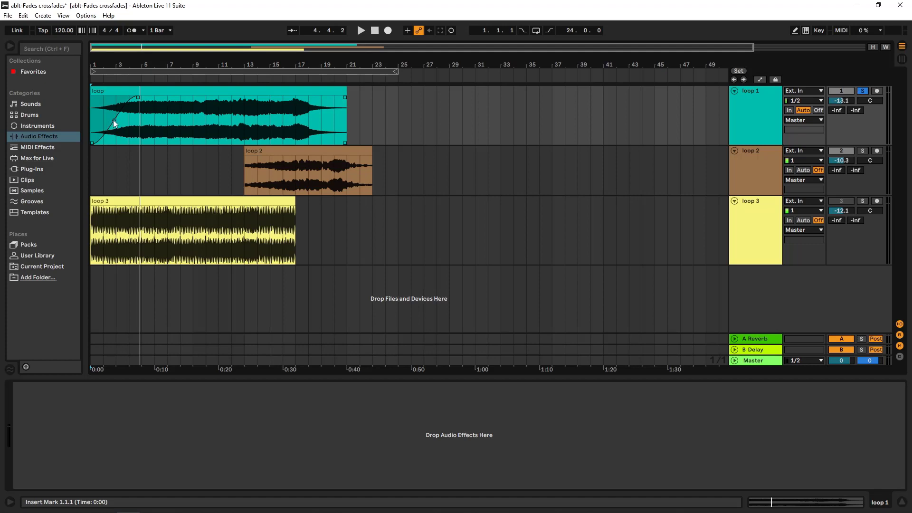
drag(114, 120, 100, 109)
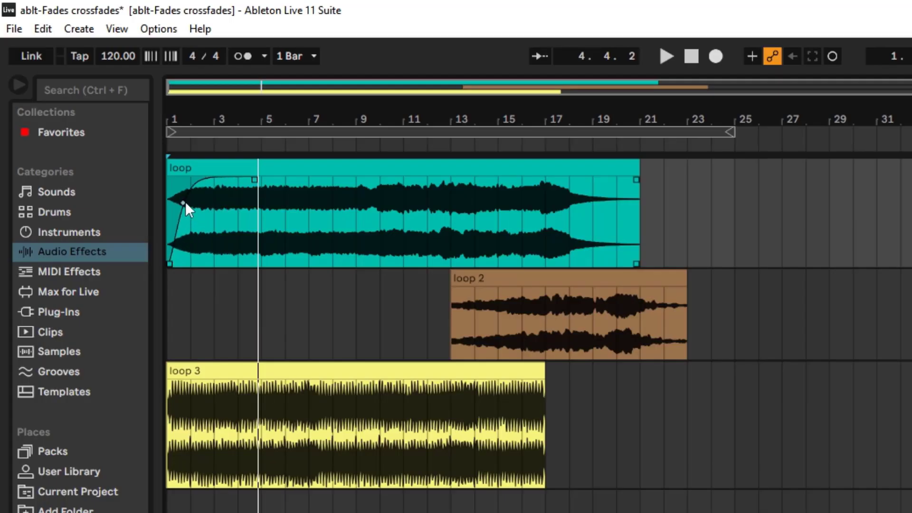
drag(186, 201, 201, 231)
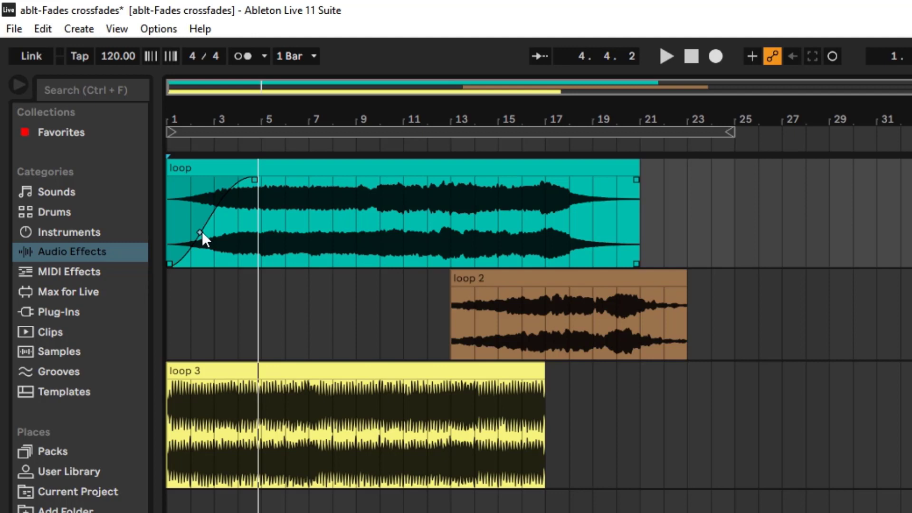
mouse_move(201, 232)
mouse_down()
mouse_move(228, 248)
mouse_move(181, 202)
mouse_move(234, 267)
mouse_move(204, 250)
mouse_up()
click(691, 56)
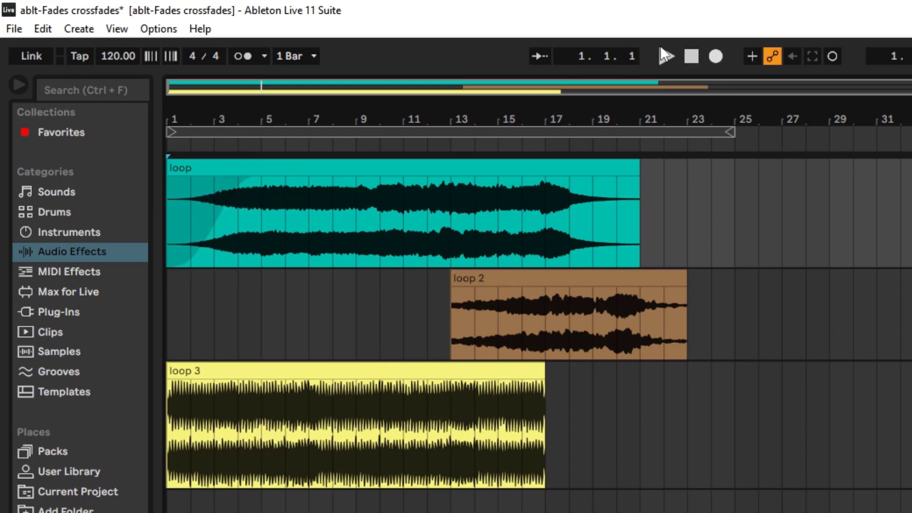
click(666, 56)
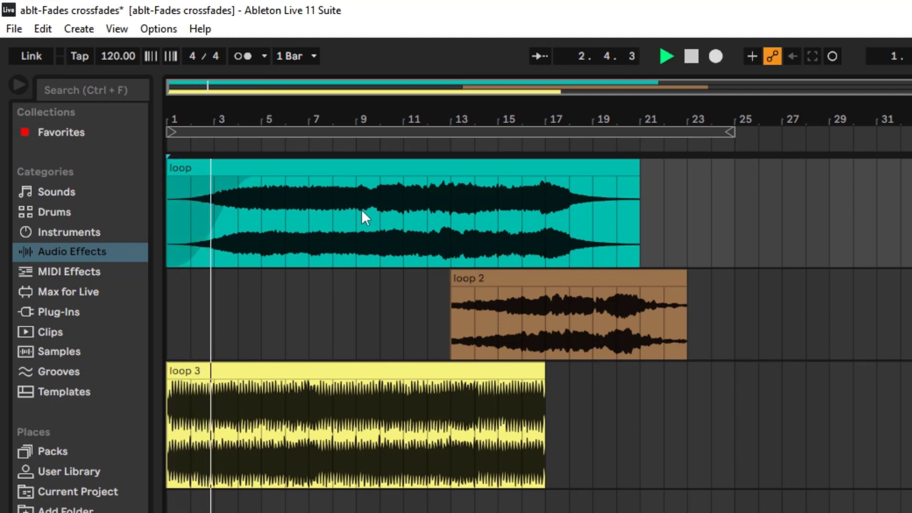
click(692, 56)
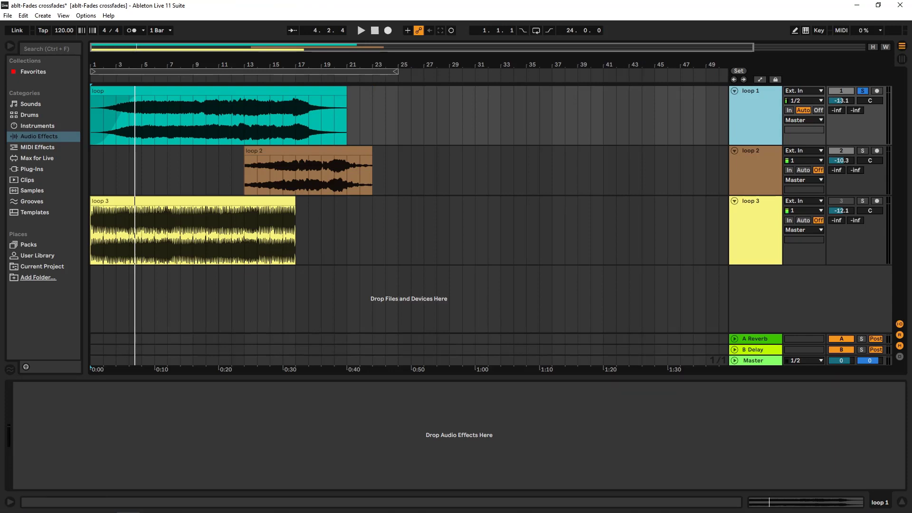
Show automation and fade controls, shorten the teal clip's fade-in to about three bars and raise its curve midpoint.
key(a)
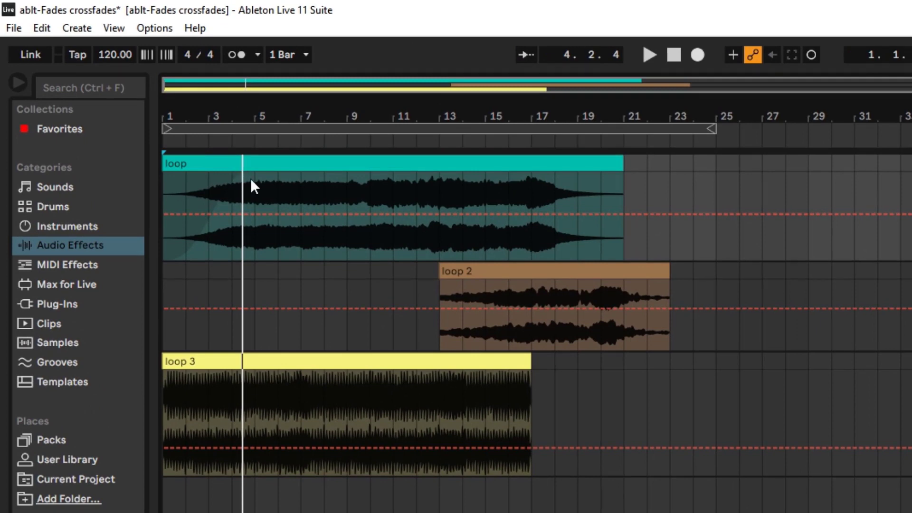
key(f)
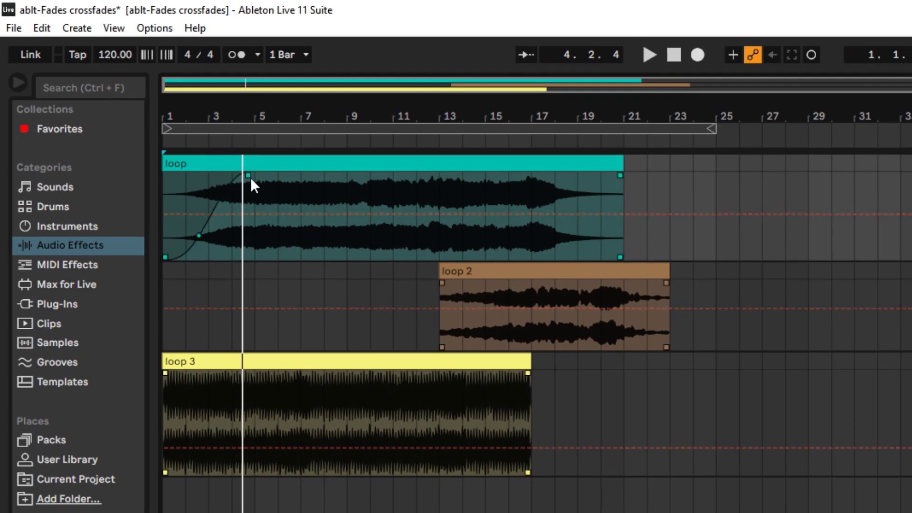
drag(249, 176, 229, 175)
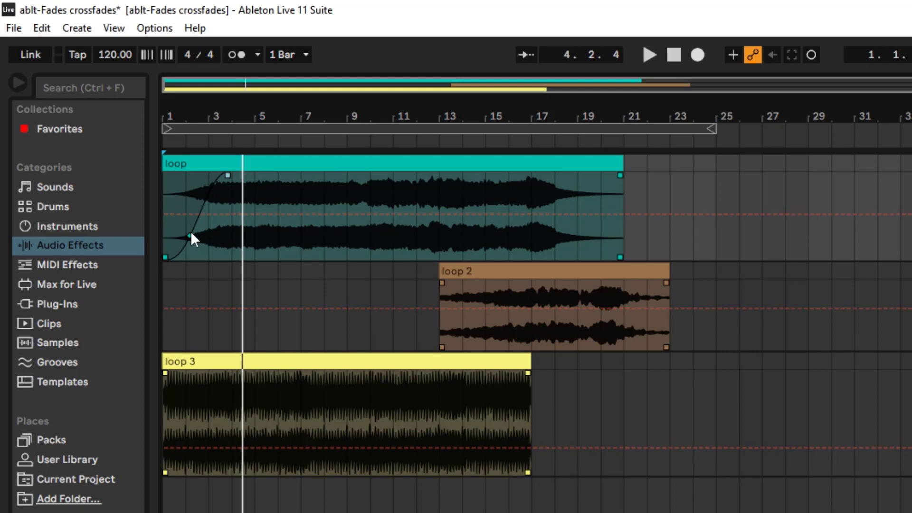
drag(191, 236, 203, 215)
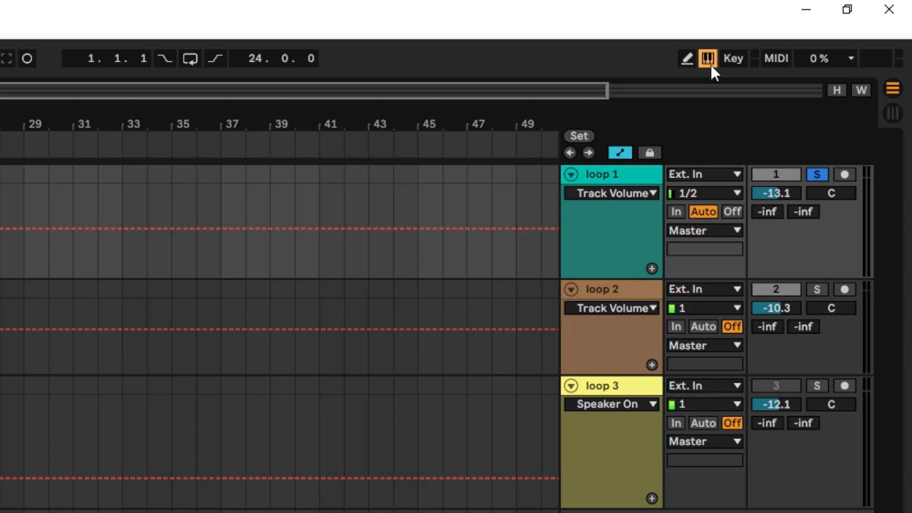
Turn off the computer MIDI keyboard and hide the automation lanes.
click(710, 65)
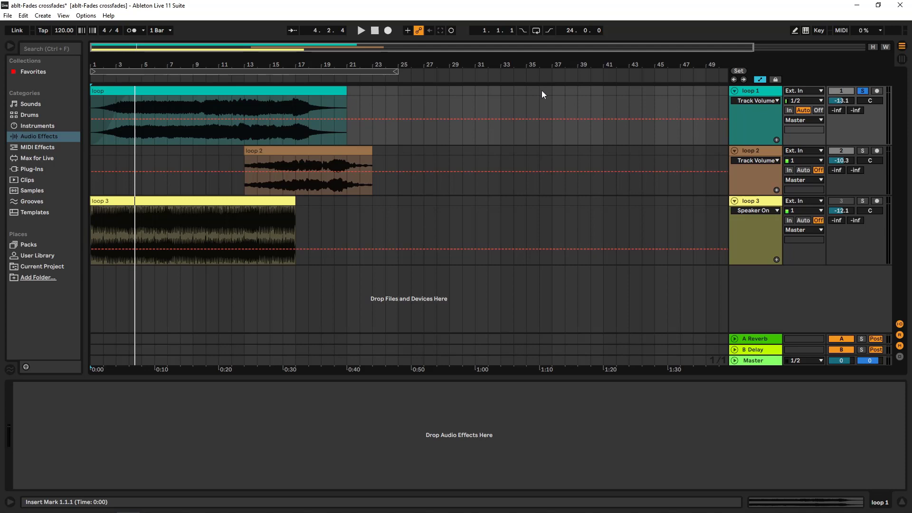
key(a)
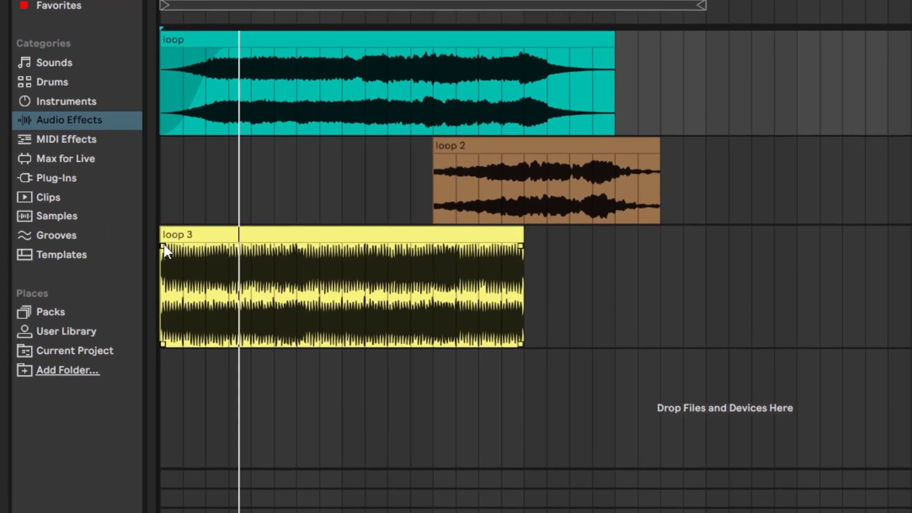
Try a fade-in across the whole loop 3 clip with an adjusted curve, and remove it again.
click(163, 245)
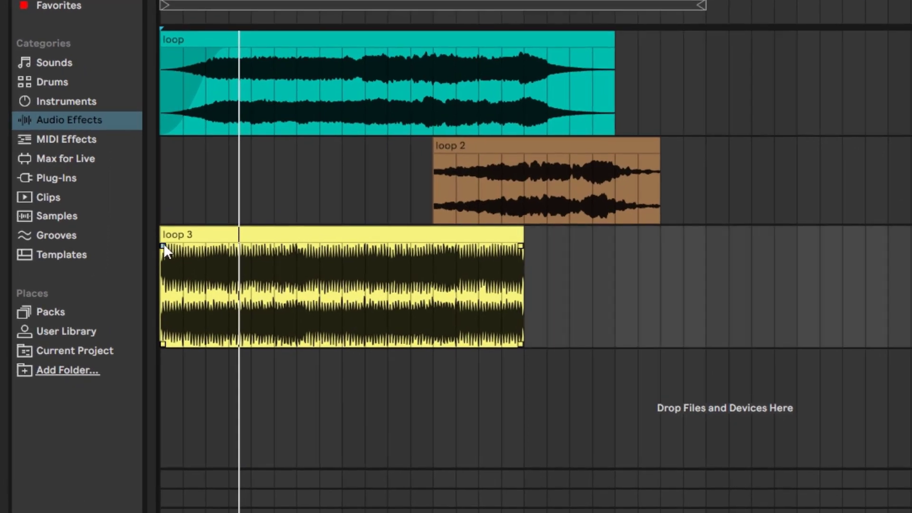
drag(163, 244, 534, 262)
drag(292, 307, 336, 315)
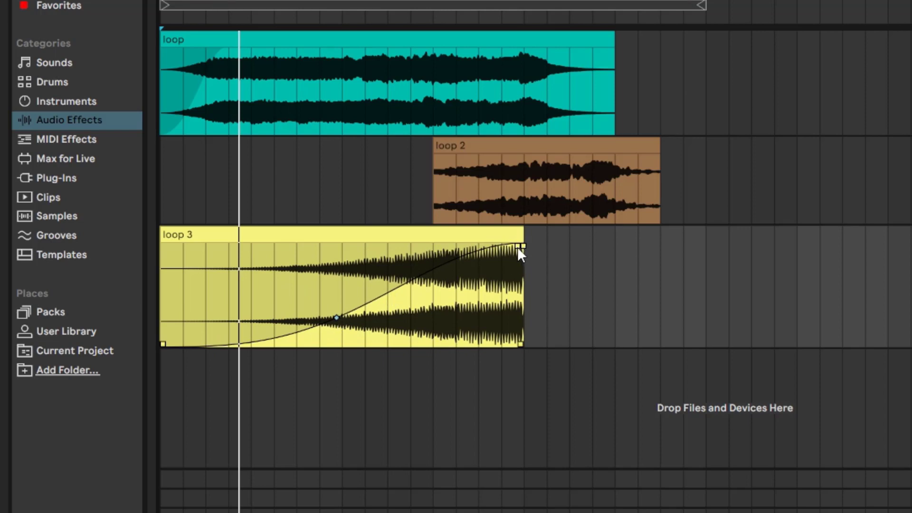
drag(521, 246, 164, 244)
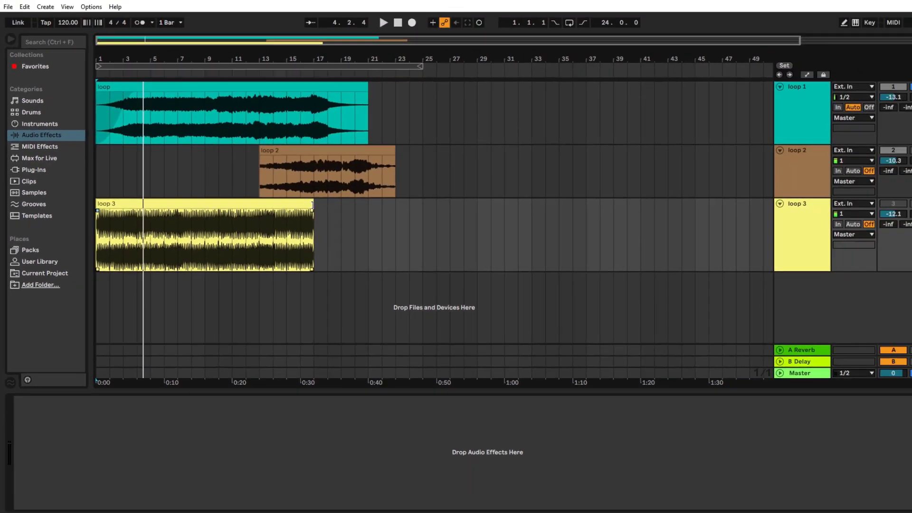
Extend the loop 3 clip to bar 49 and give it a fade-in of about seven and a half bars.
drag(483, 237, 697, 238)
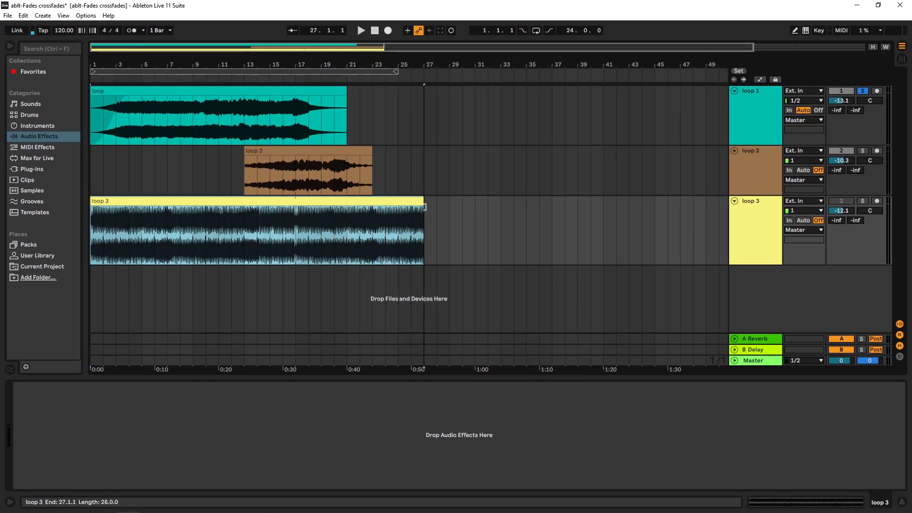
drag(425, 207, 678, 218)
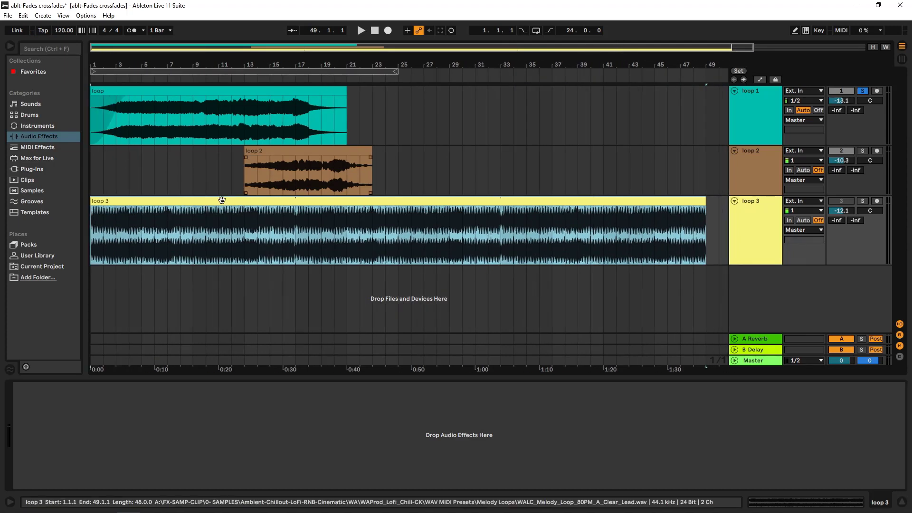
click(93, 210)
drag(93, 210, 190, 228)
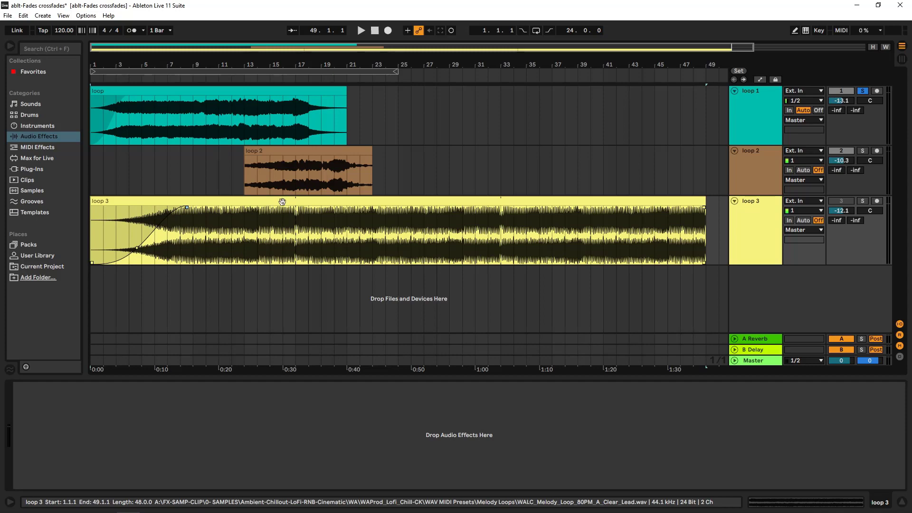
Consolidate the extended loop 3 clip into a new audio clip.
click(282, 202)
right_click(282, 201)
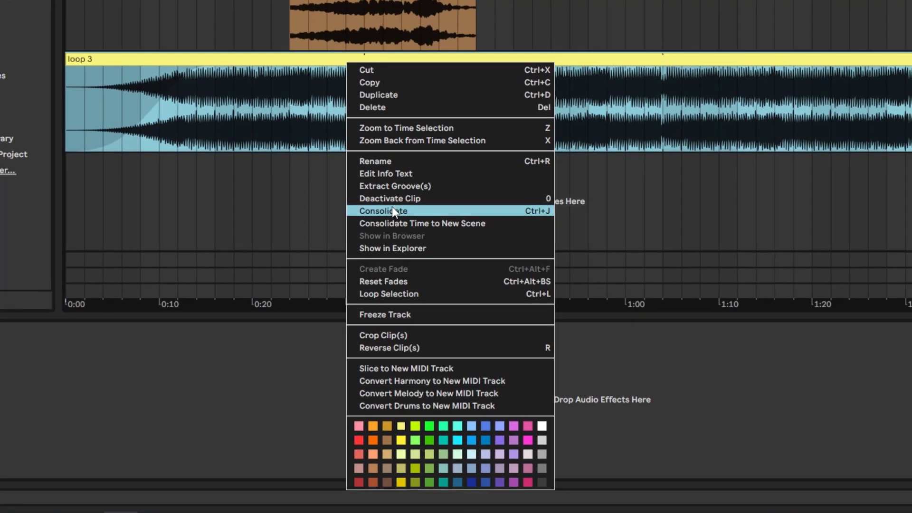
click(392, 209)
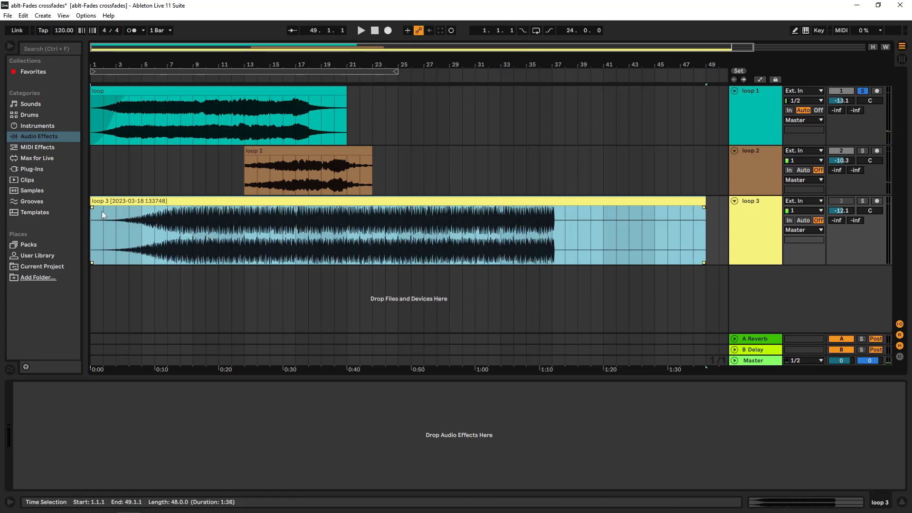
Try a full-length fade-in and a fade-out on the consolidated loop 3 clip, and remove both fades.
drag(93, 208, 715, 234)
drag(398, 237, 442, 251)
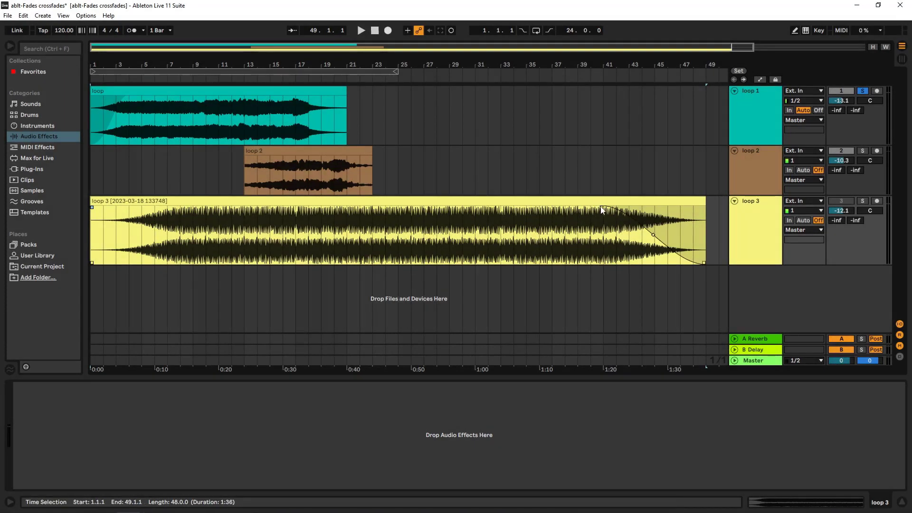
drag(606, 208, 702, 210)
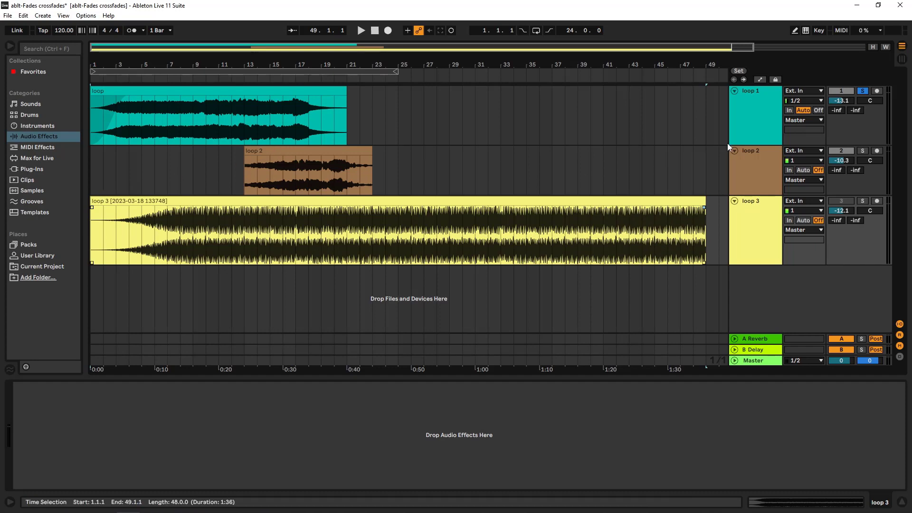
Take the loop 1 track off solo and play the section where the loop and loop 2 clips overlap.
click(763, 120)
click(862, 91)
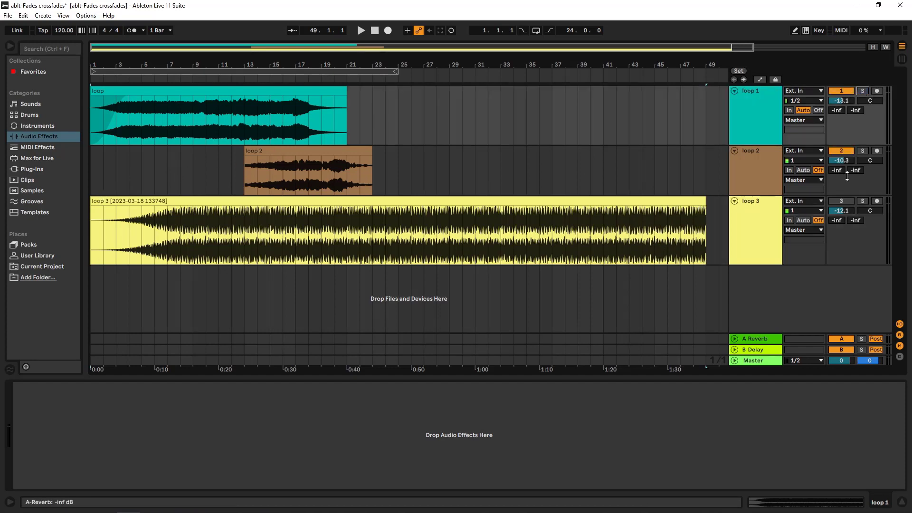
key(space)
click(238, 69)
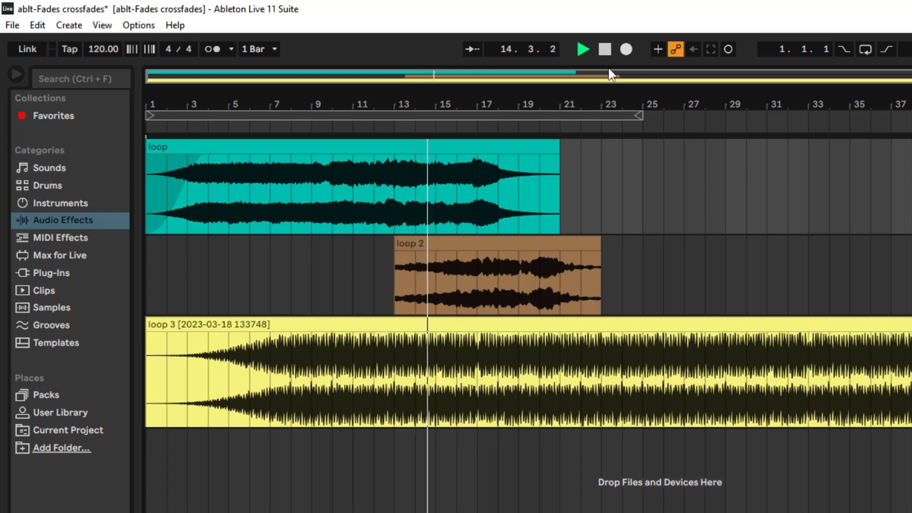
click(605, 49)
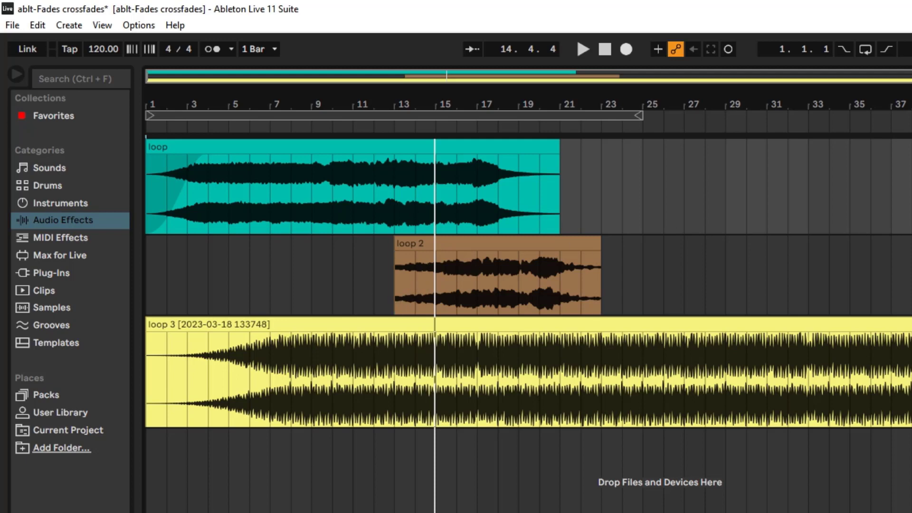
Show the automation lanes and automate the loop 1 track volume to fade down to minimum from bar 13 to bar 17.
key(a)
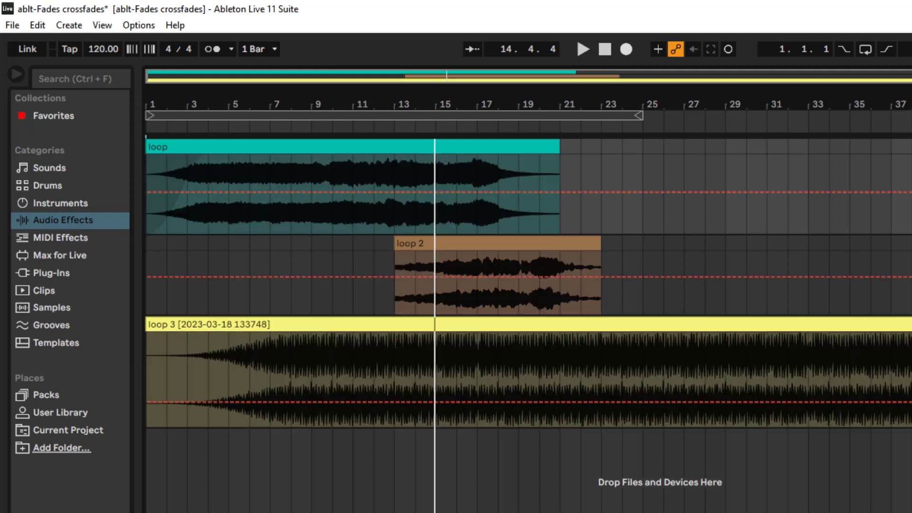
click(394, 192)
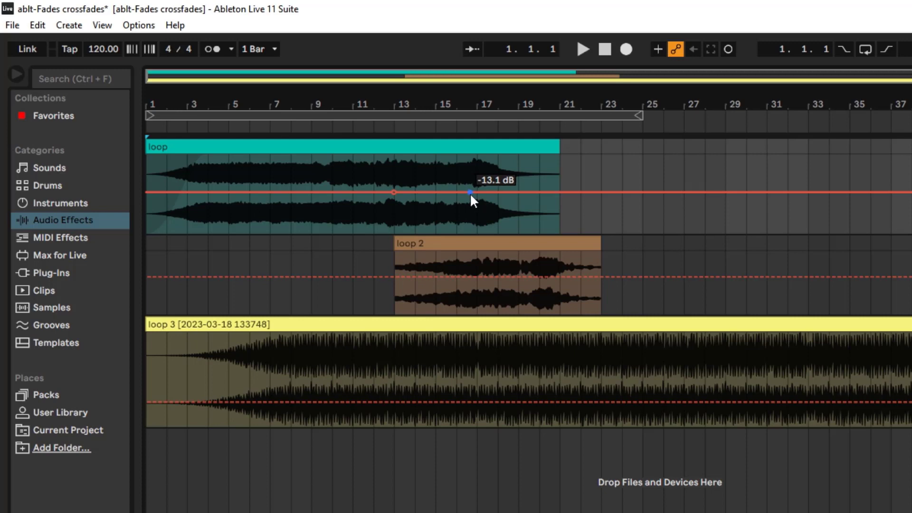
drag(469, 192, 477, 232)
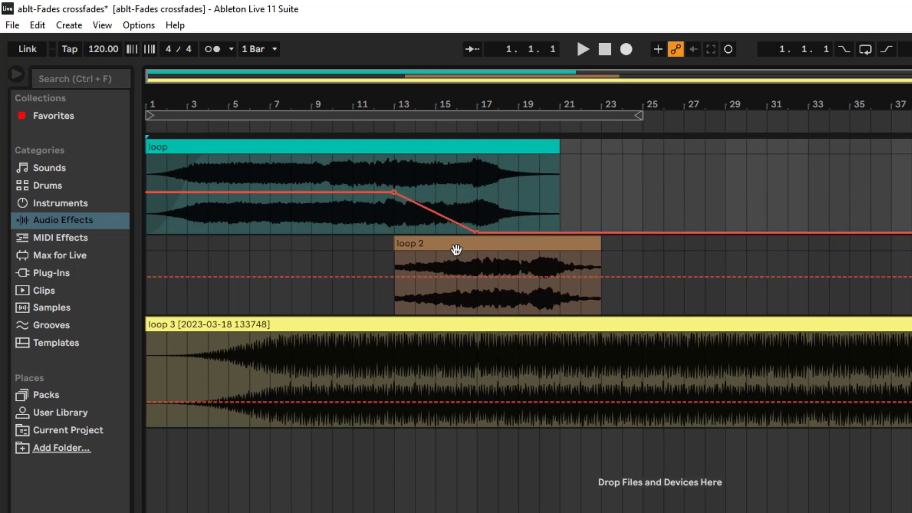
Automate the loop 2 track volume to rise from minimum at bar 13 to -10.3 dB at bar 17, and play the crossfade.
drag(400, 276, 397, 276)
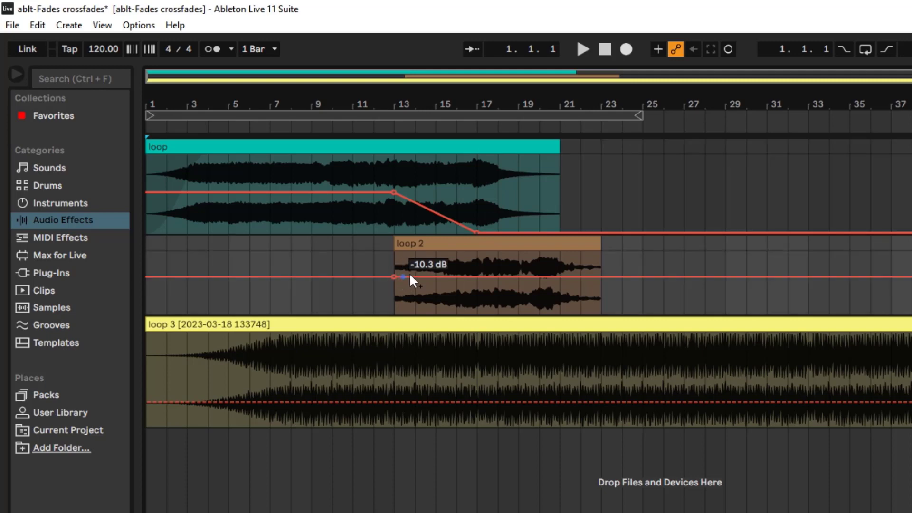
click(477, 276)
drag(396, 276, 399, 313)
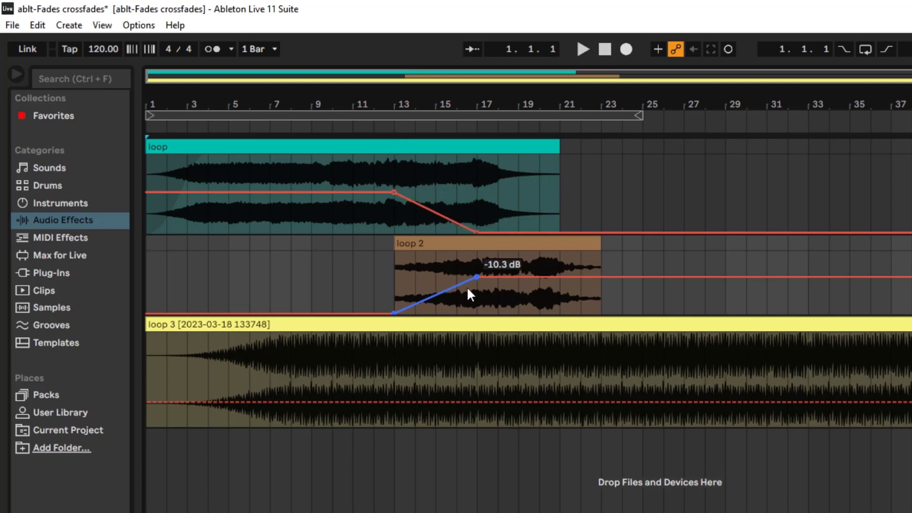
click(369, 123)
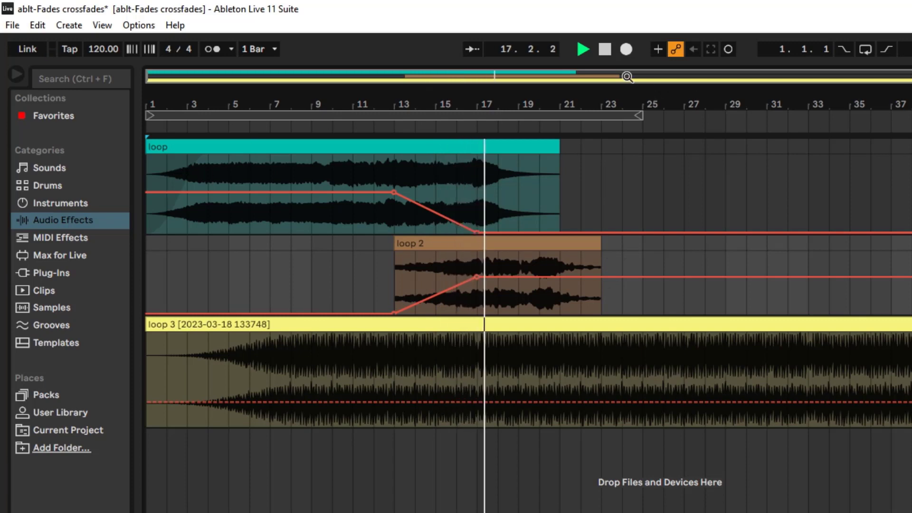
click(605, 49)
Undo the volume automation on the loop 1 and loop 2 tracks and hide the automation lanes.
key(ctrl+z)
key(ctrl+z)
key(ctrl+z)
key(ctrl+z)
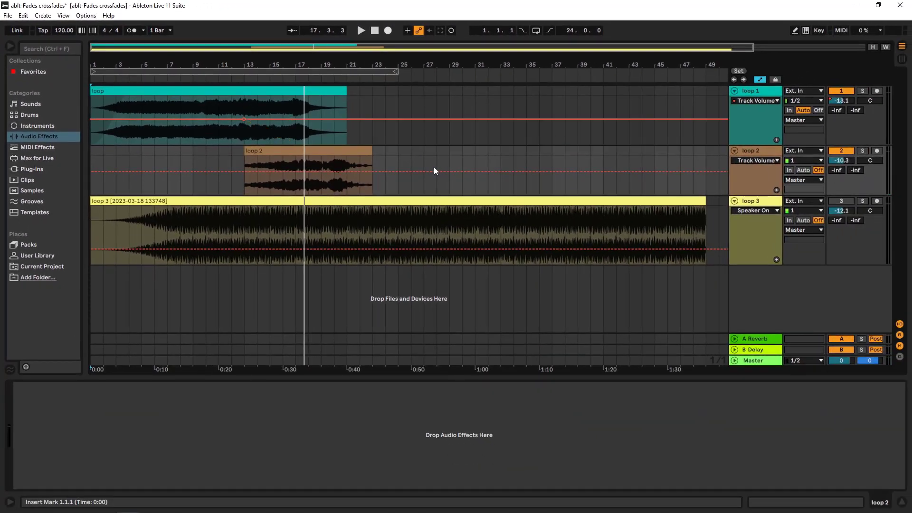
key(ctrl+z)
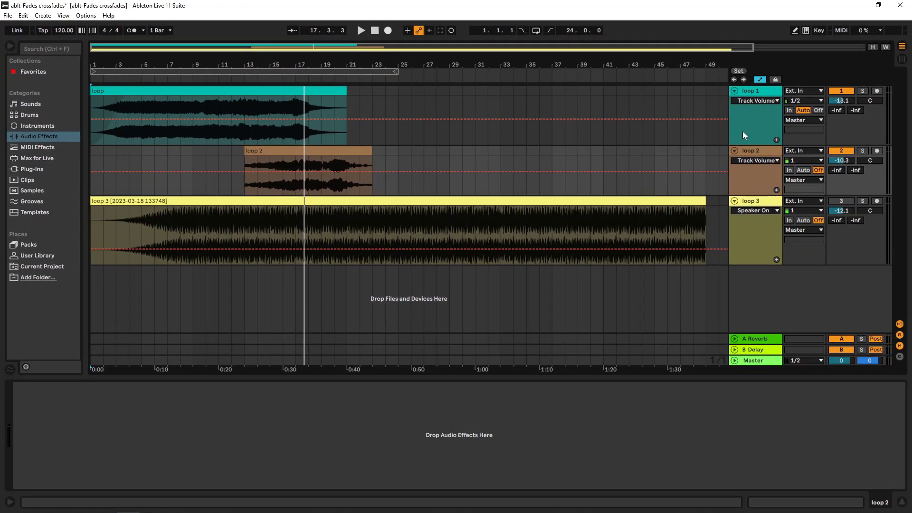
key(a)
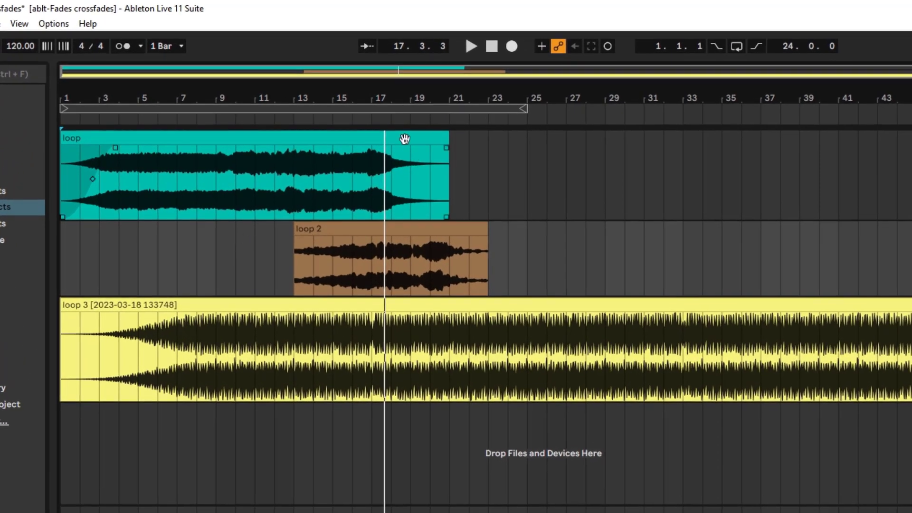
Try placing the loop 2 clip after the loop clip at bar 21 on the loop 1 track, and return it to bar 13 on its own track.
click(446, 136)
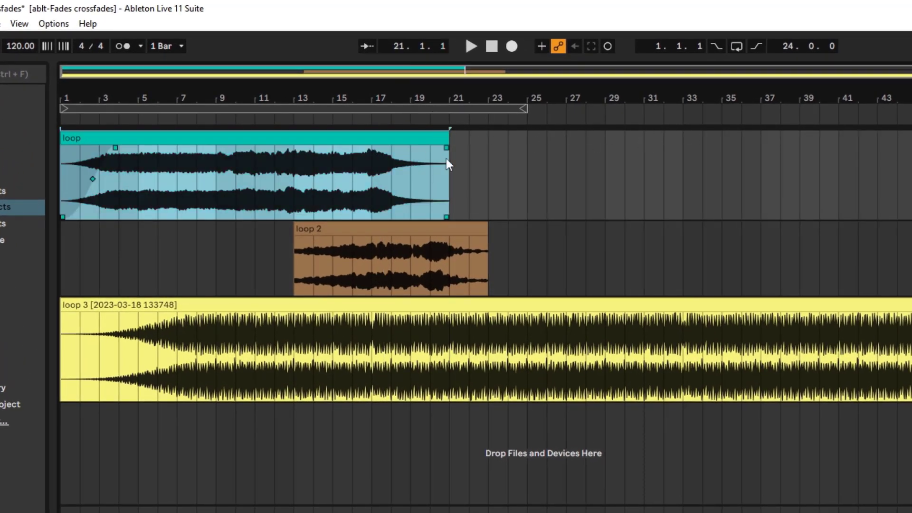
drag(348, 227, 498, 158)
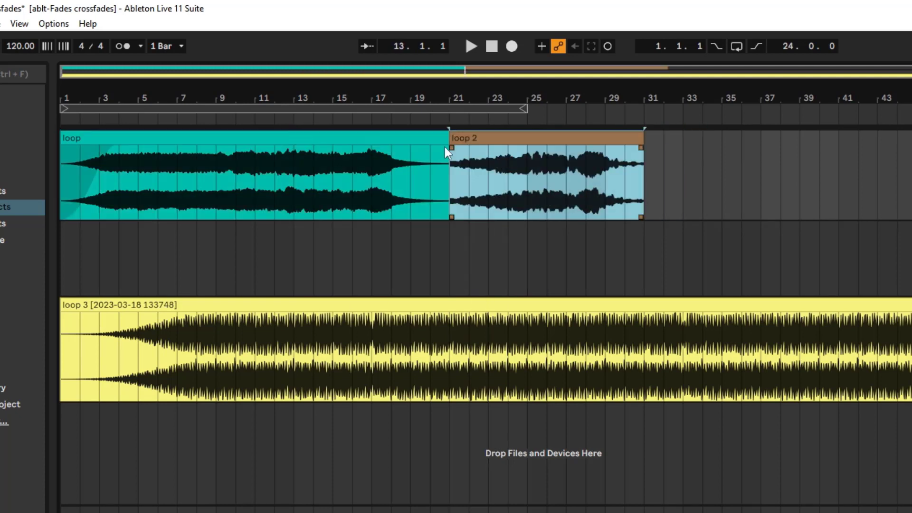
click(409, 139)
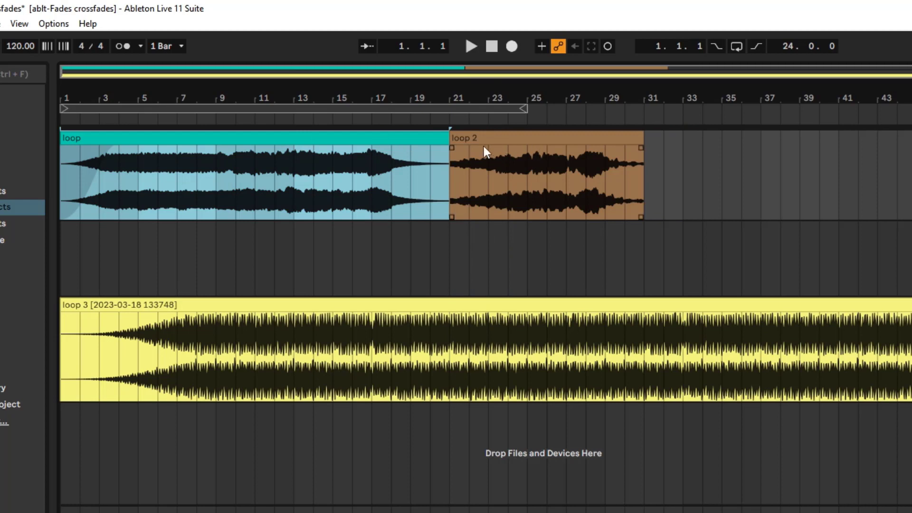
click(452, 147)
click(397, 137)
drag(470, 137, 315, 241)
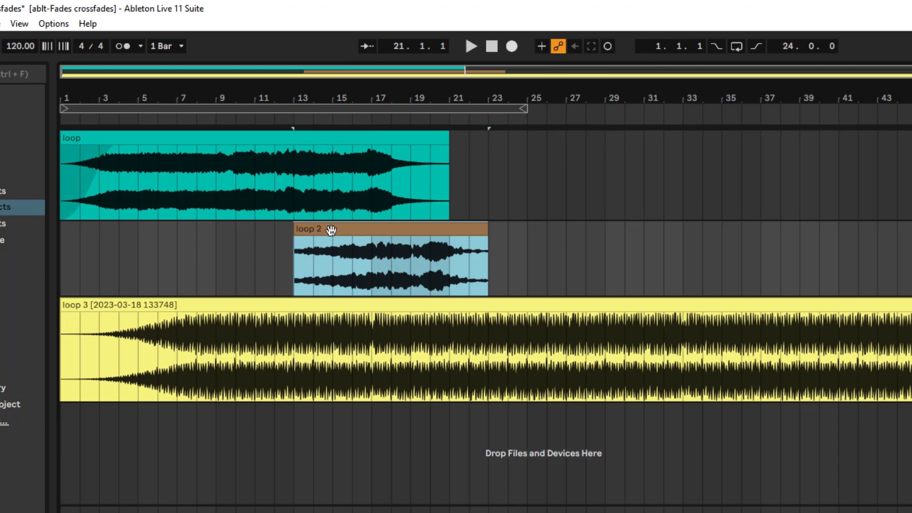
Try moving loop 2 over the loop clip at bar 13 on the loop 1 track, and undo the move.
drag(331, 230, 331, 211)
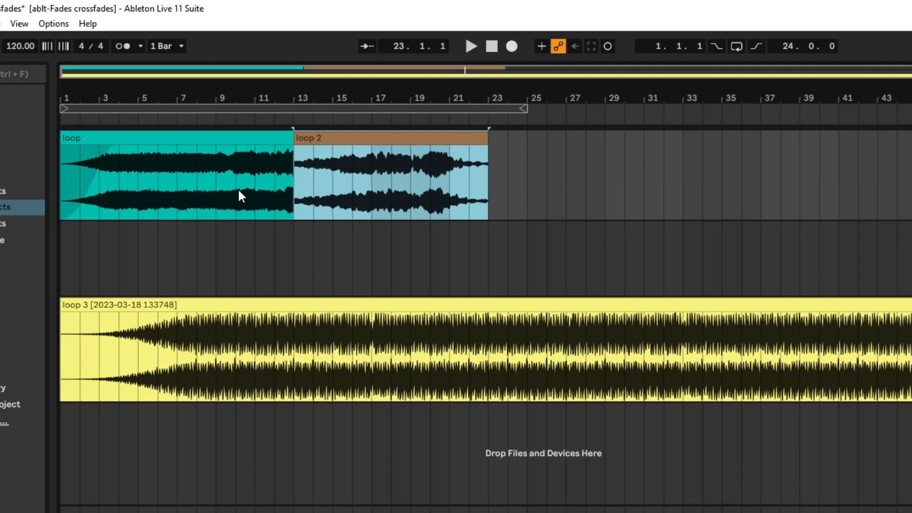
click(222, 138)
click(362, 140)
key(ctrl+z)
Trim the loop clip's end to bar 13 and place loop 2 directly after it on the loop 1 track.
drag(446, 140, 293, 140)
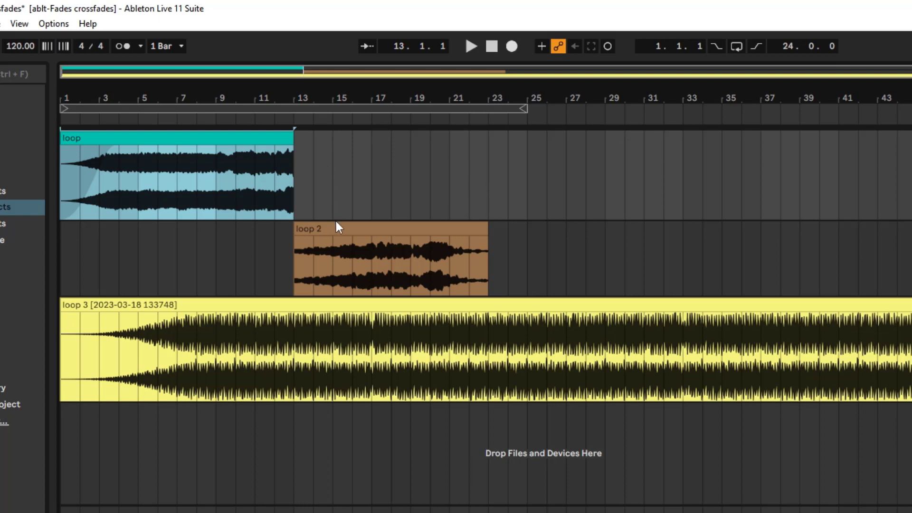
drag(336, 226, 333, 184)
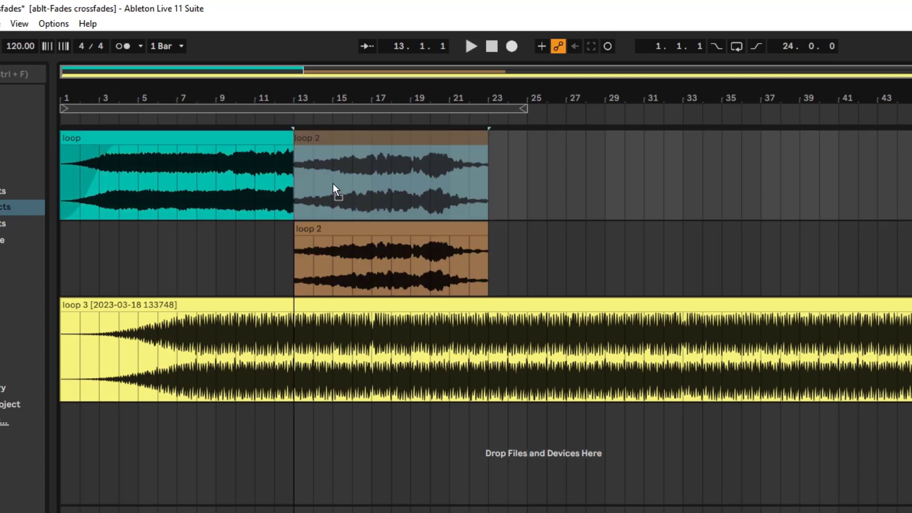
Try crossfading the loop clip into loop 2 from bar 13 to about bar 17, and undo it.
click(290, 149)
drag(299, 150, 373, 152)
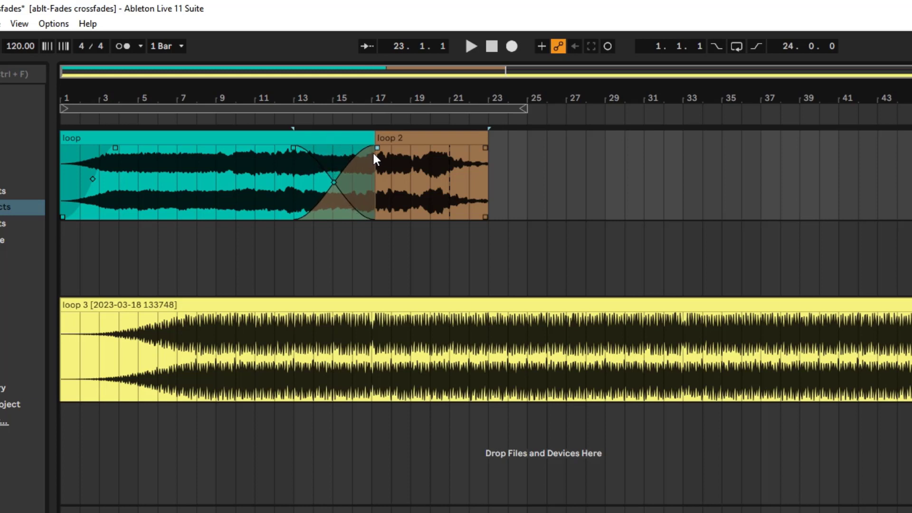
key(ctrl+z)
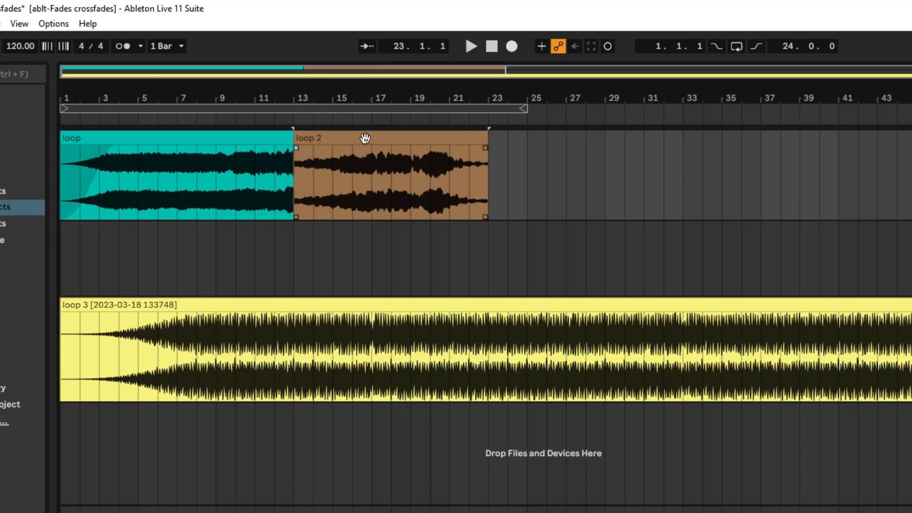
Try a crossfade from bar 13 to about mid-bar 17, play it, and undo both the crossfade and loop 2's move to the loop 1 track.
drag(290, 149, 382, 149)
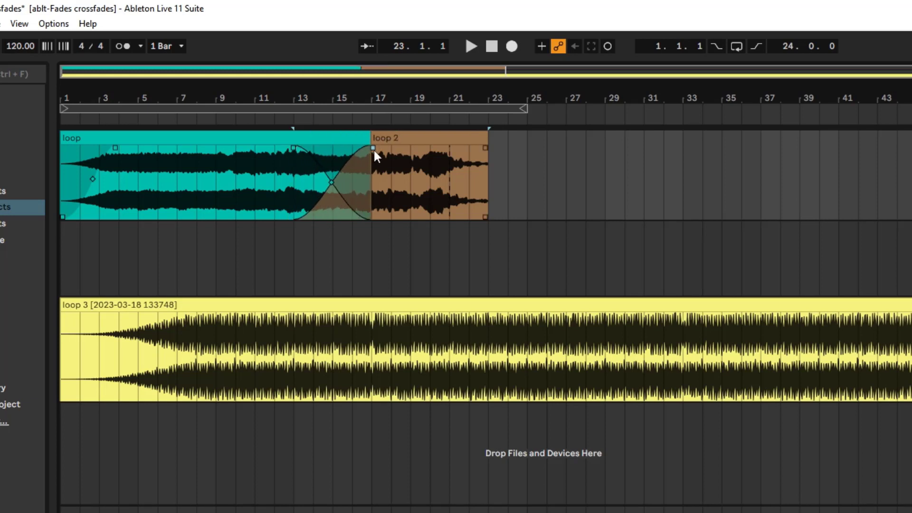
click(270, 138)
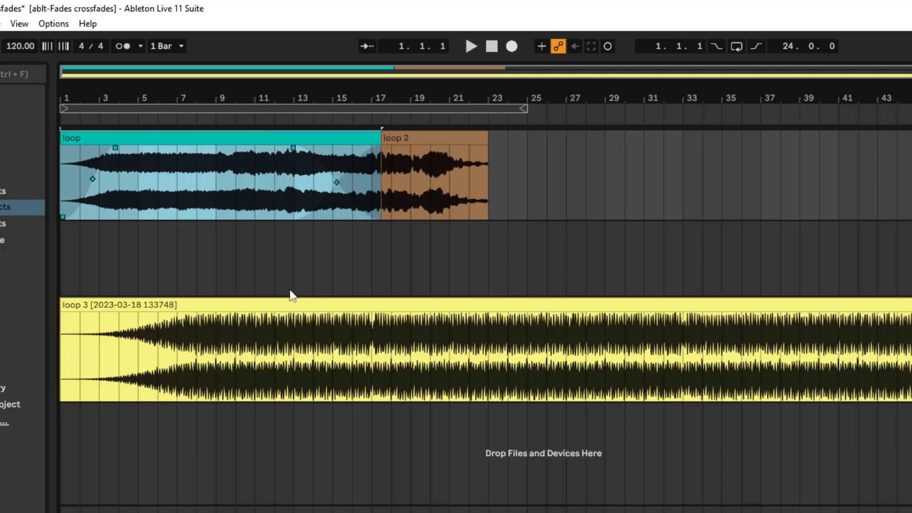
click(284, 126)
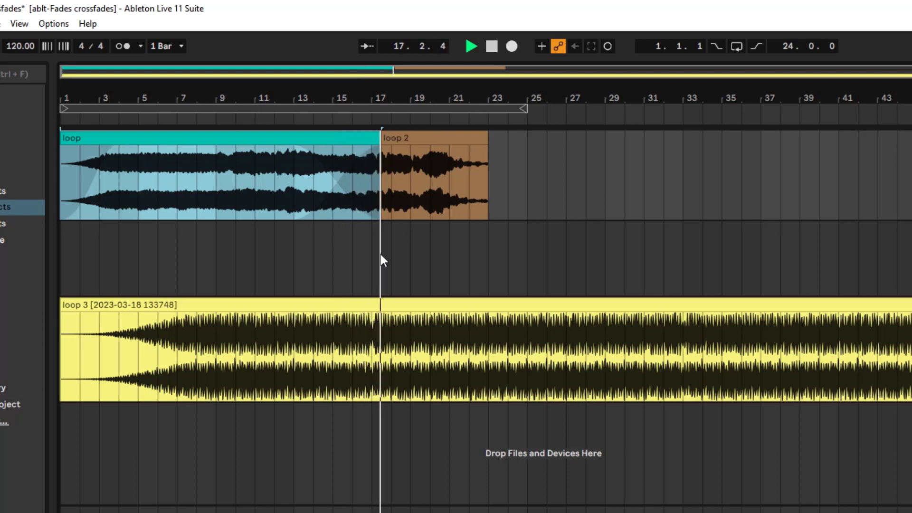
key(space)
key(ctrl+z)
key(ctrl+z)
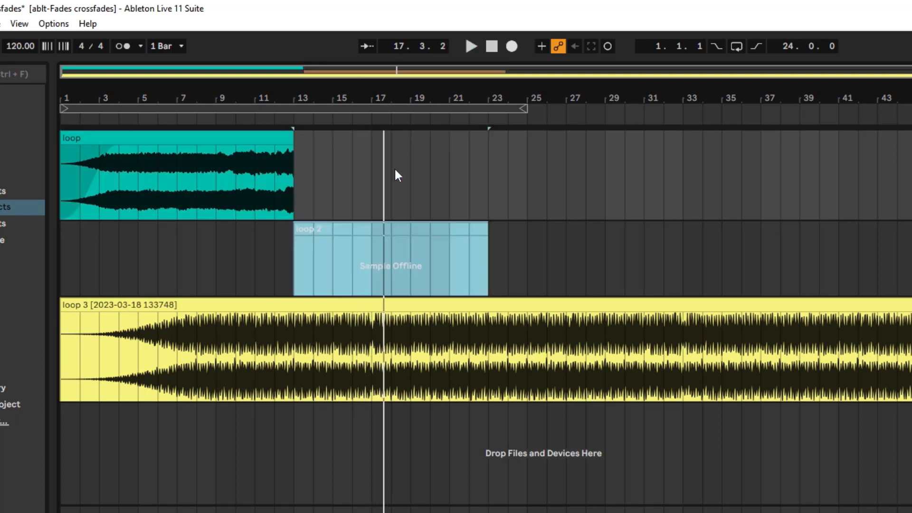
Try placing loop 2 after the loop clip with a crossfade from bar 13 to bar 18 and an adjusted curve midpoint, and undo it.
mouse_move(297, 143)
mouse_down()
mouse_move(501, 138)
mouse_move(295, 151)
mouse_up()
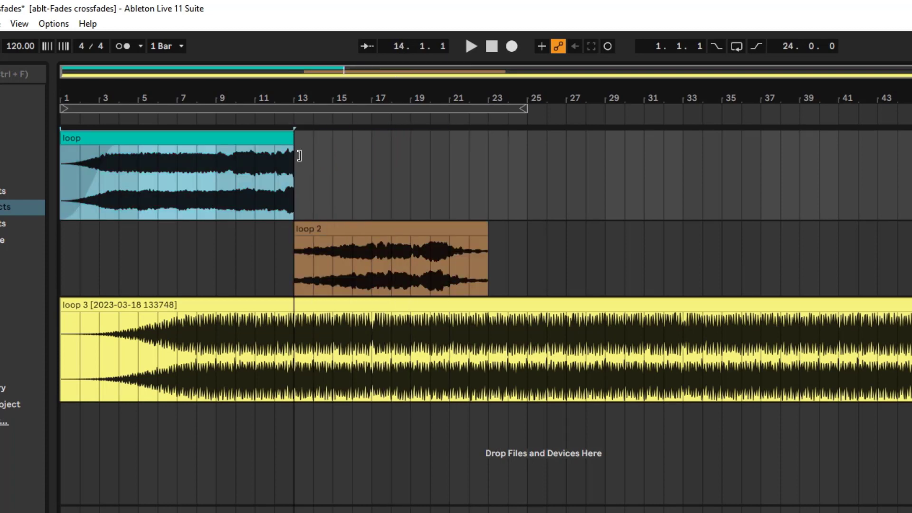
drag(330, 231, 388, 150)
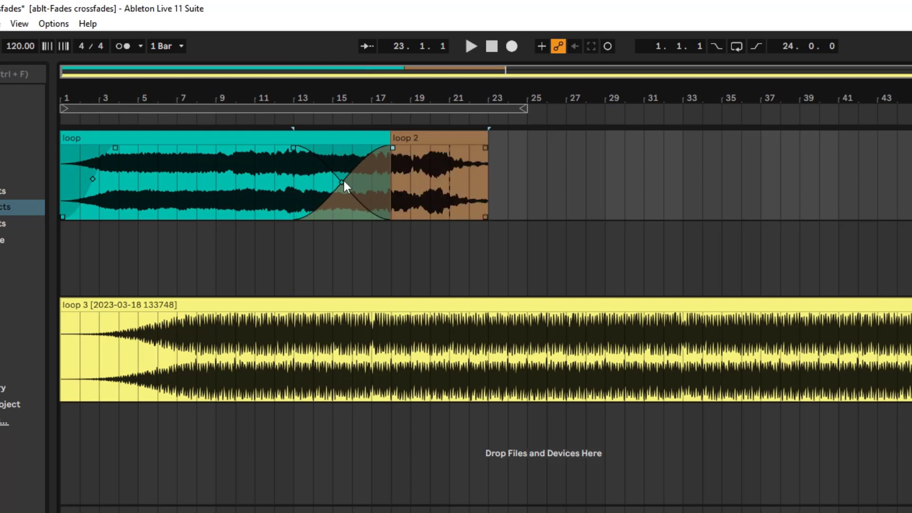
mouse_move(342, 180)
mouse_down()
mouse_move(306, 196)
mouse_move(361, 180)
mouse_move(318, 184)
mouse_move(360, 183)
mouse_move(337, 196)
mouse_move(333, 178)
mouse_move(325, 192)
mouse_move(334, 192)
mouse_up()
key(ctrl+z)
key(ctrl+z)
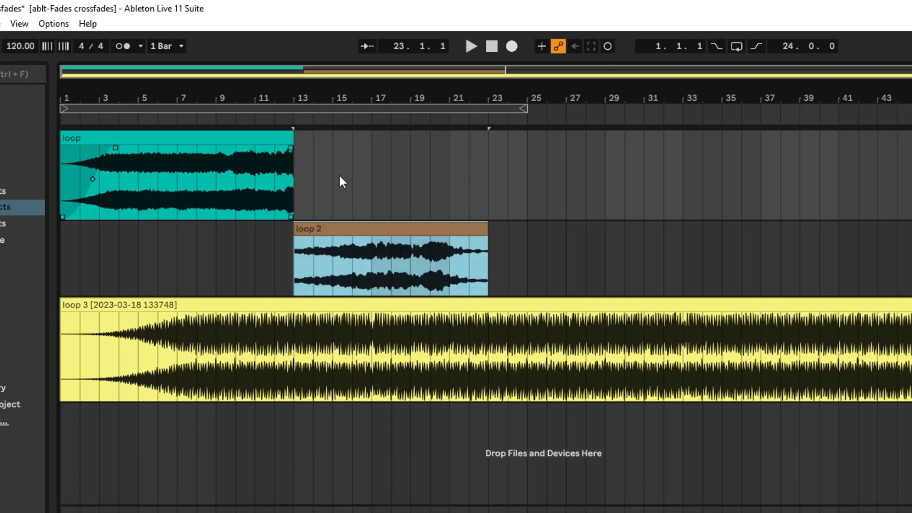
Extend the loop clip's end to bar 21 and select the loop 2 clip.
click(296, 143)
drag(294, 142, 450, 141)
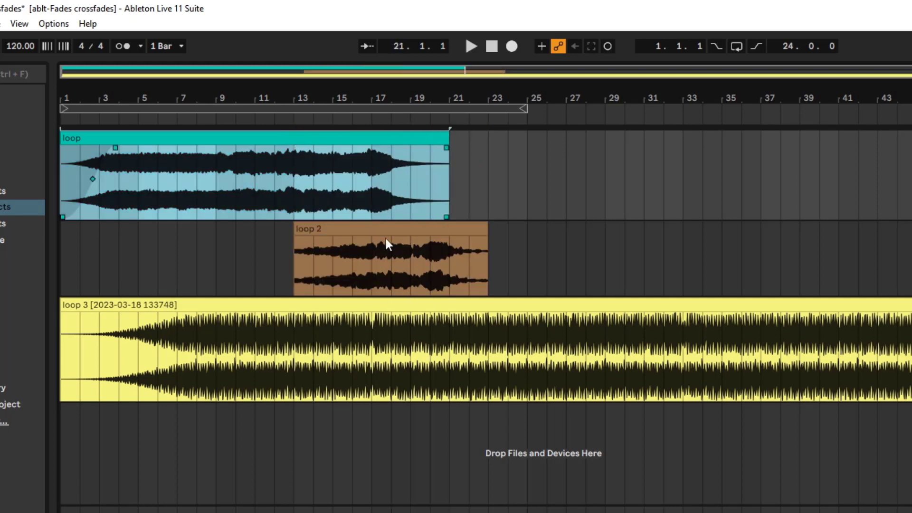
click(376, 227)
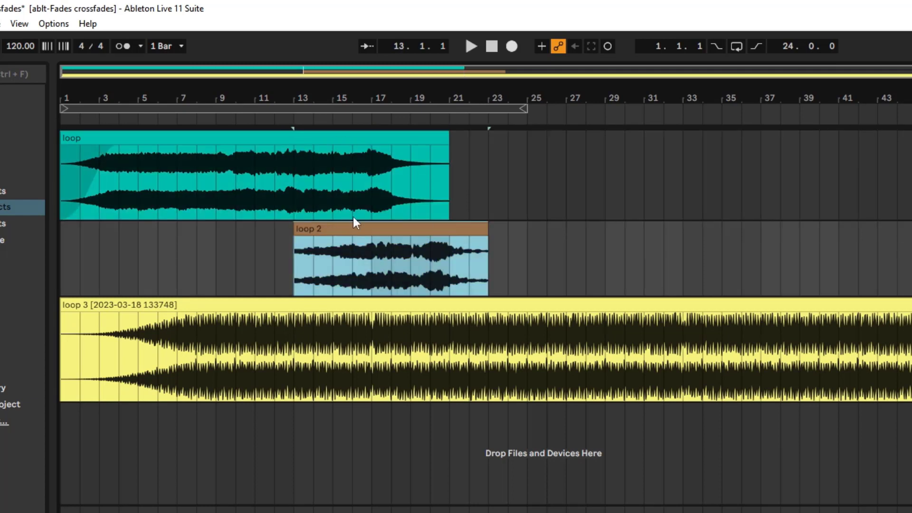
Trim the loop clip's end to bar 15 and place loop 2 directly after it on the loop 1 track.
drag(451, 142, 338, 141)
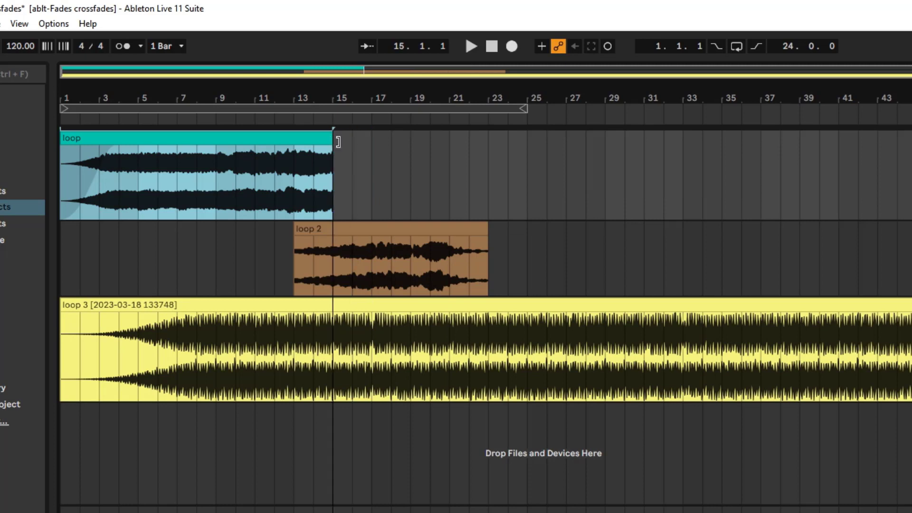
right_click(294, 142)
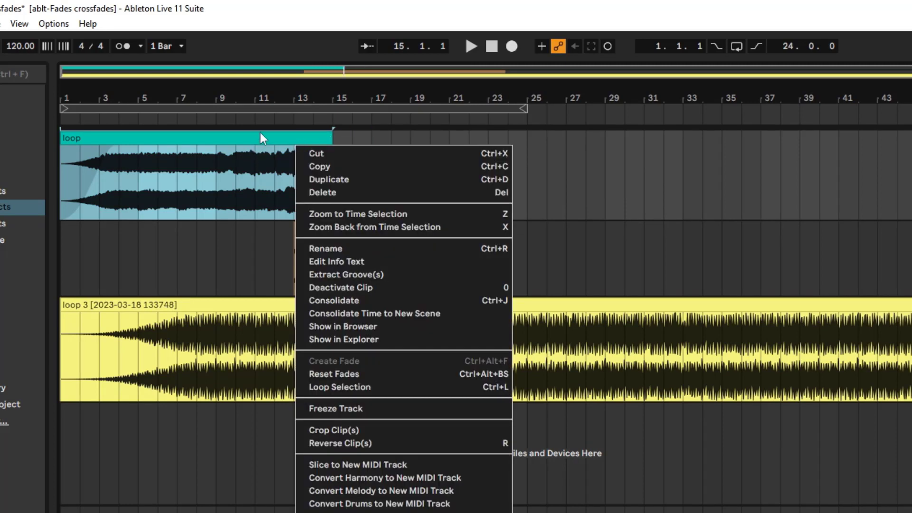
click(650, 262)
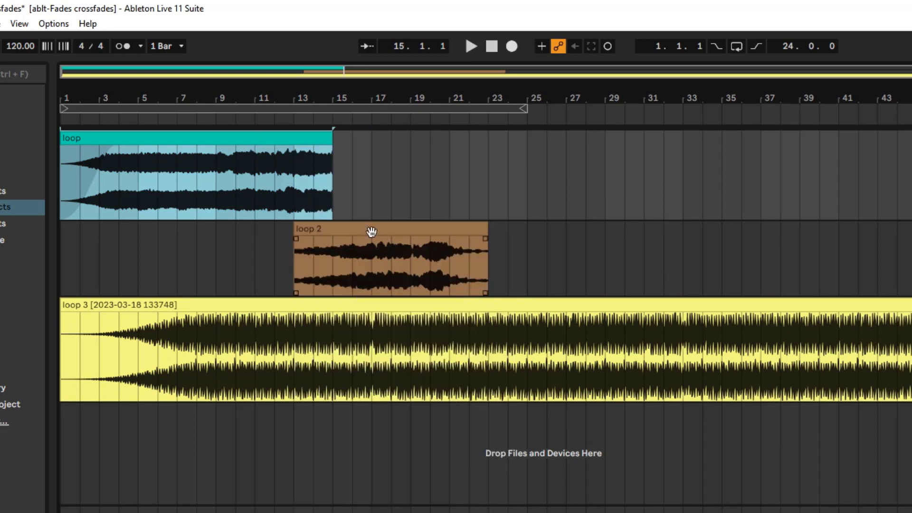
drag(372, 232, 403, 172)
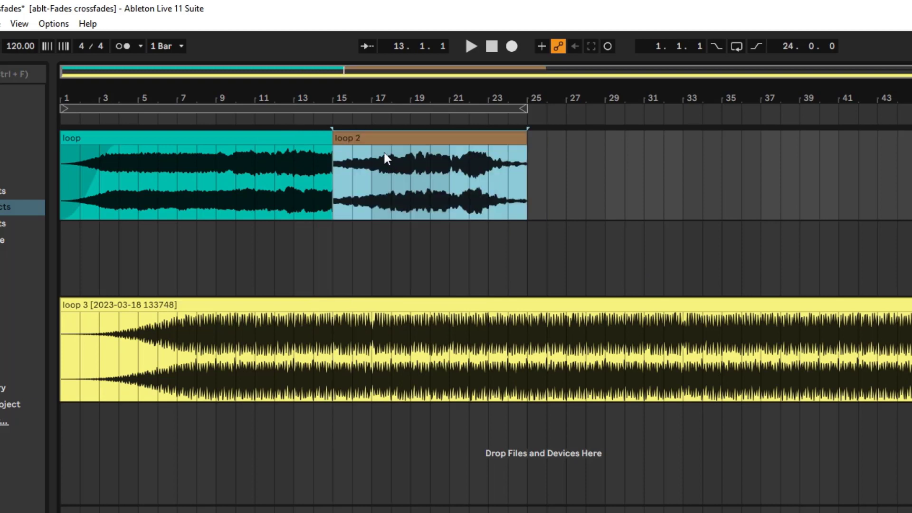
Shift loop 2 earlier so it crossfades with the loop clip from bar 12 to bar 15, and play the transition from bar 12.
click(334, 150)
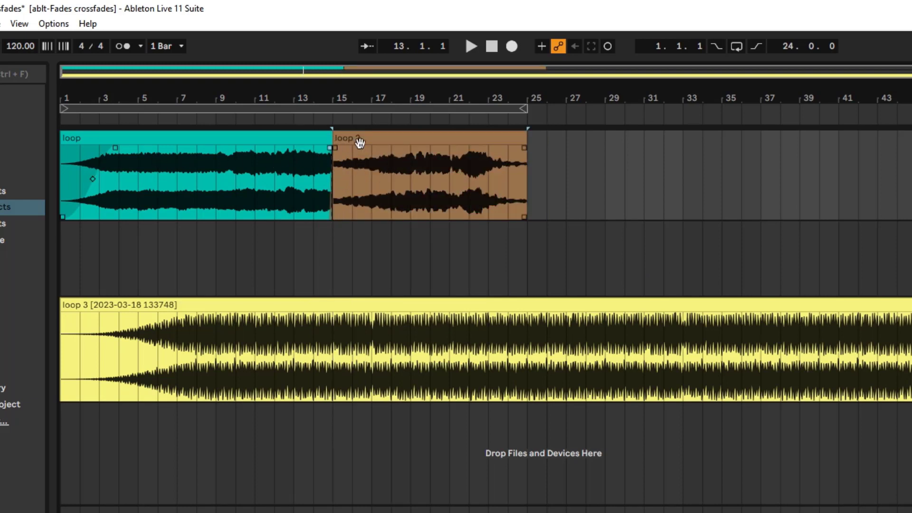
drag(358, 142, 277, 156)
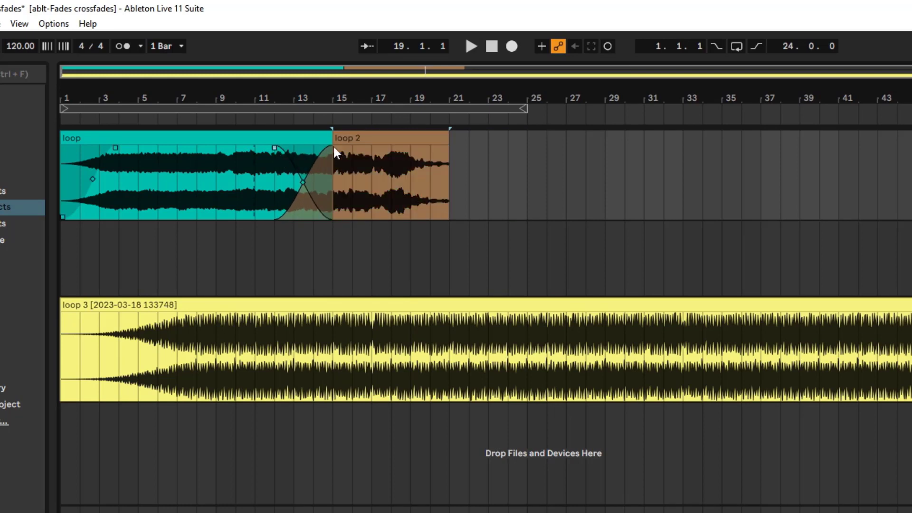
click(375, 144)
click(274, 121)
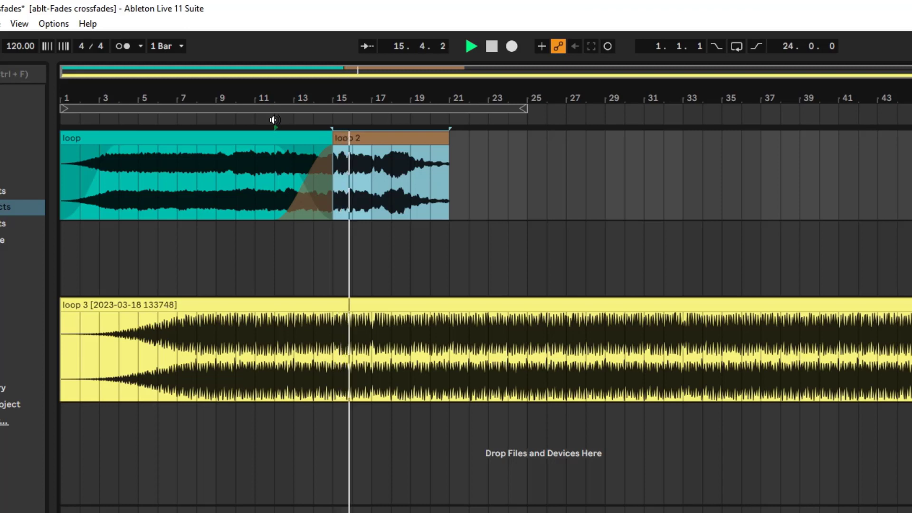
click(274, 120)
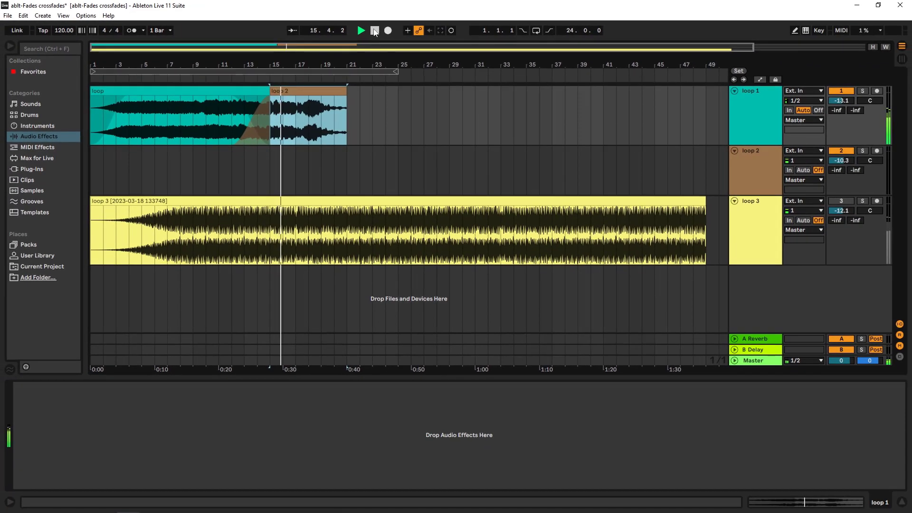
key(space)
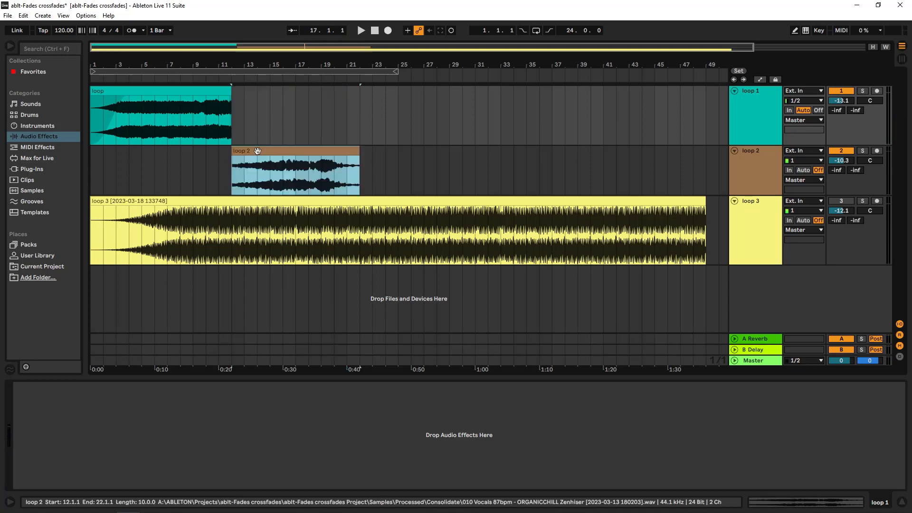
Place loop 2 against the loop clip's end at bar 12 on the loop 1 track and crossfade them from bar 12 to about mid-bar 16.
drag(257, 151, 256, 109)
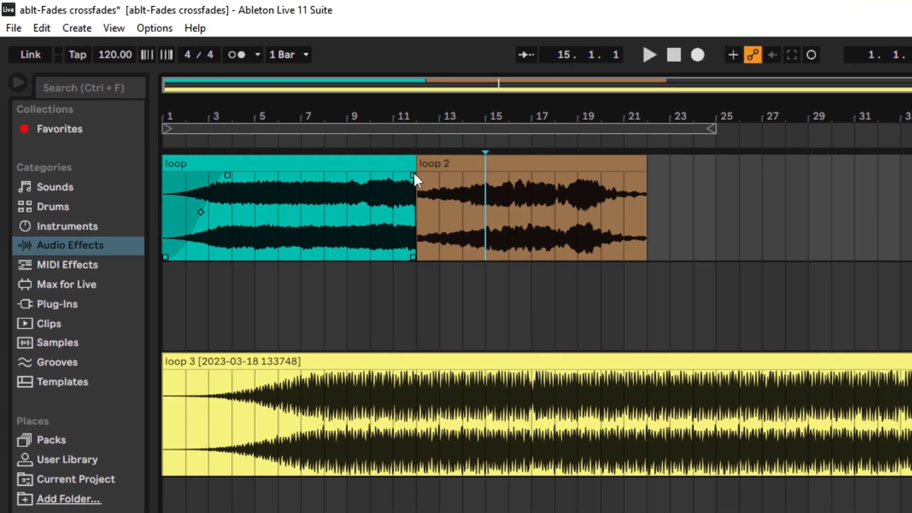
drag(472, 175, 519, 174)
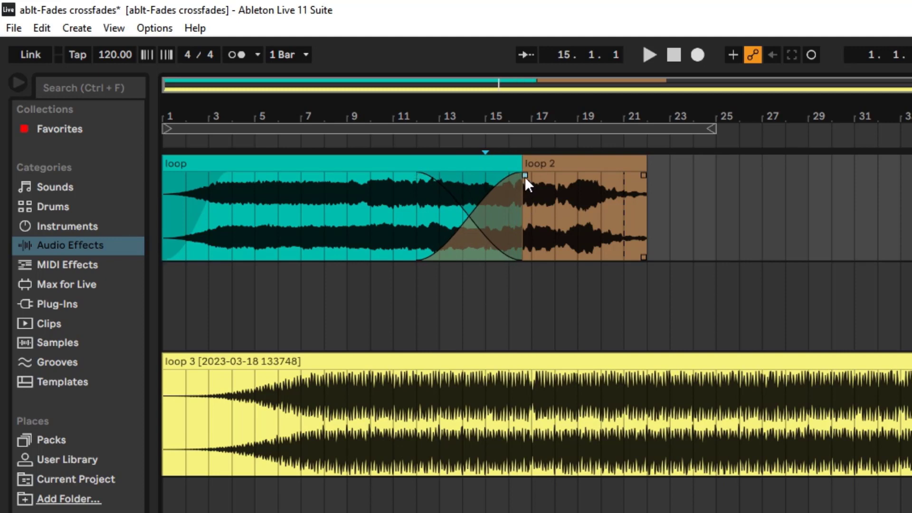
Try deleting loop 2's fade-in from the crossfade, undo that, and delete the loop clip's fade-out instead.
key(Delete)
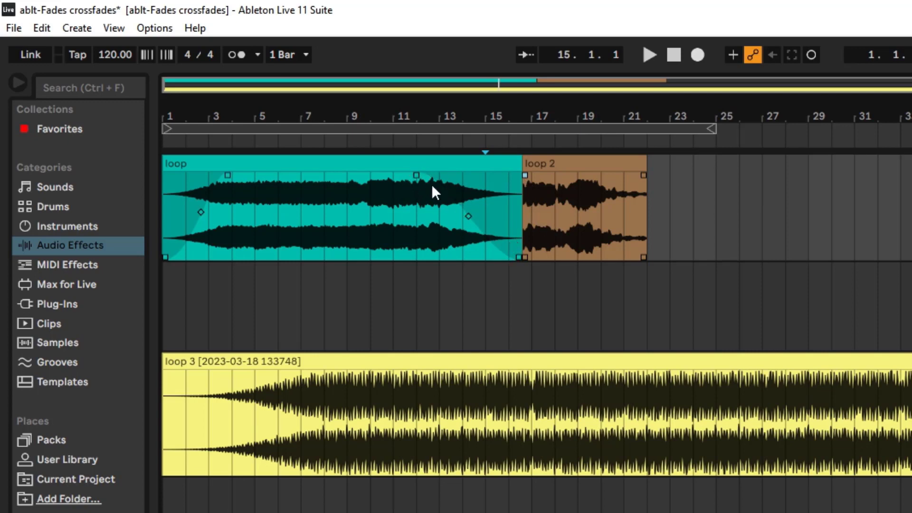
key(ctrl+z)
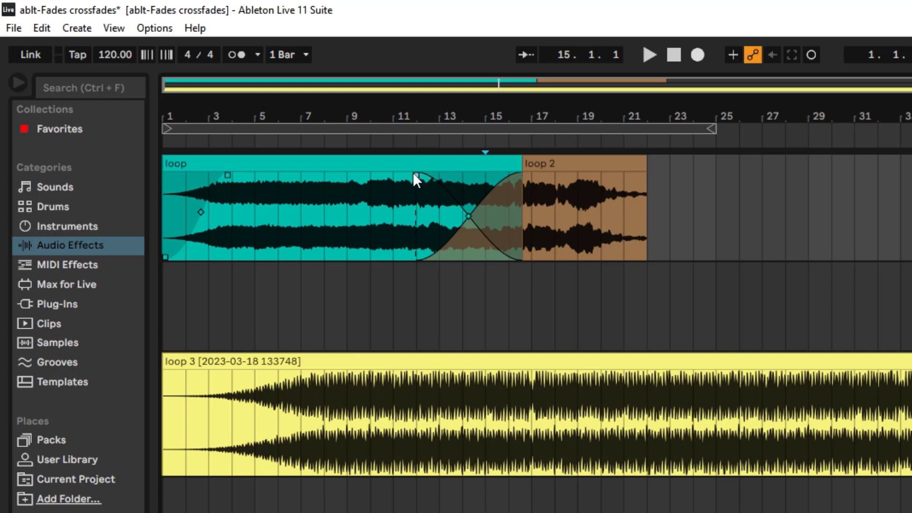
key(ctrl+z)
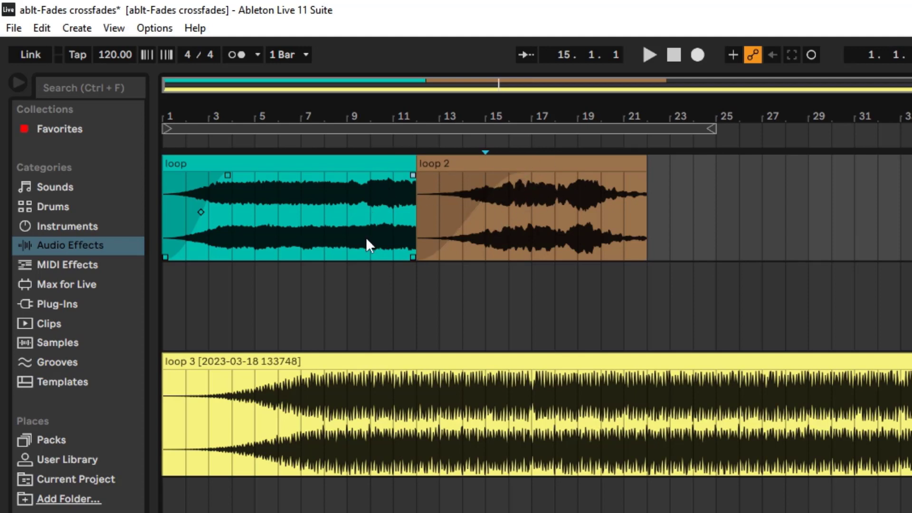
Delete the remaining fade-ins at the start of the loop 2 clip and the loop clip.
drag(521, 175, 519, 176)
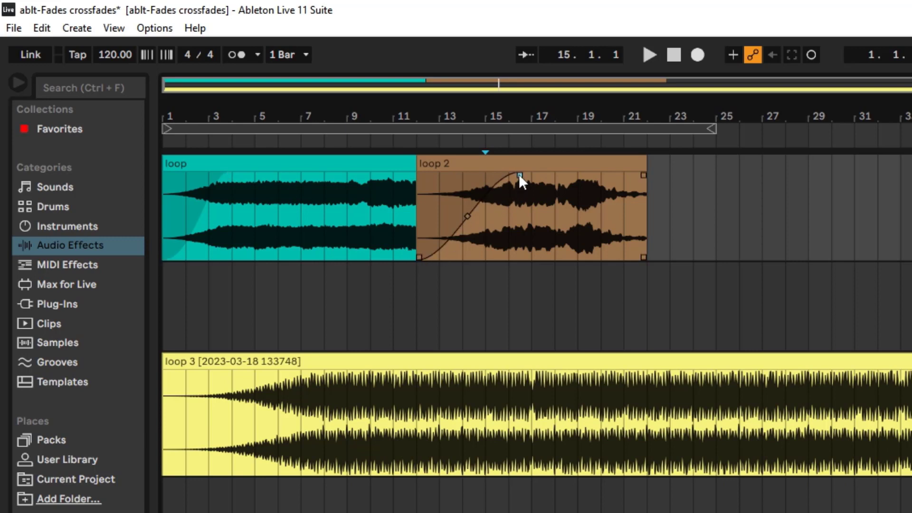
key(Delete)
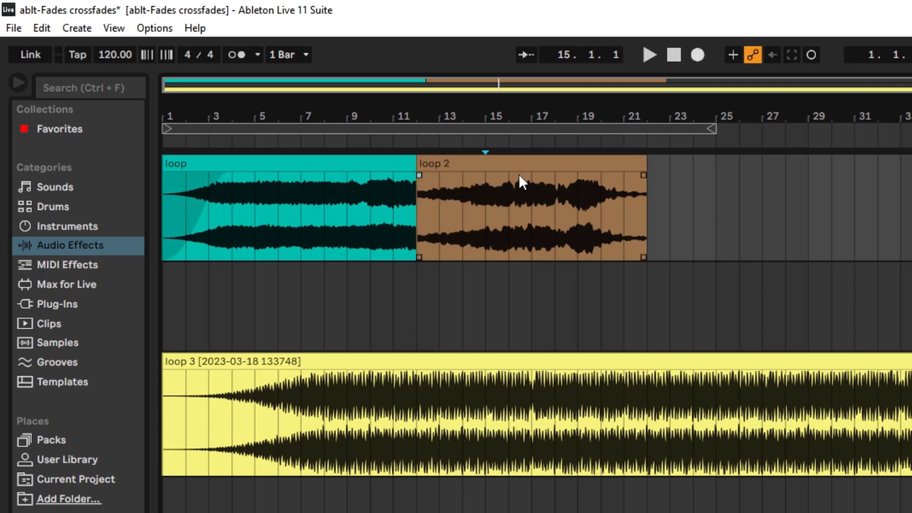
click(227, 174)
key(Delete)
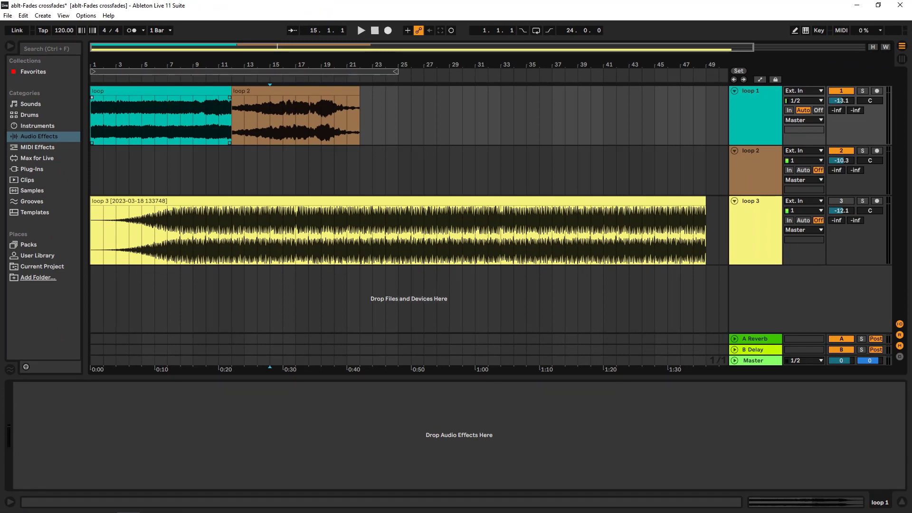
Open the Record, Warp and Launch preferences to examine the Create Fades on Clip Edges option.
click(86, 15)
click(118, 308)
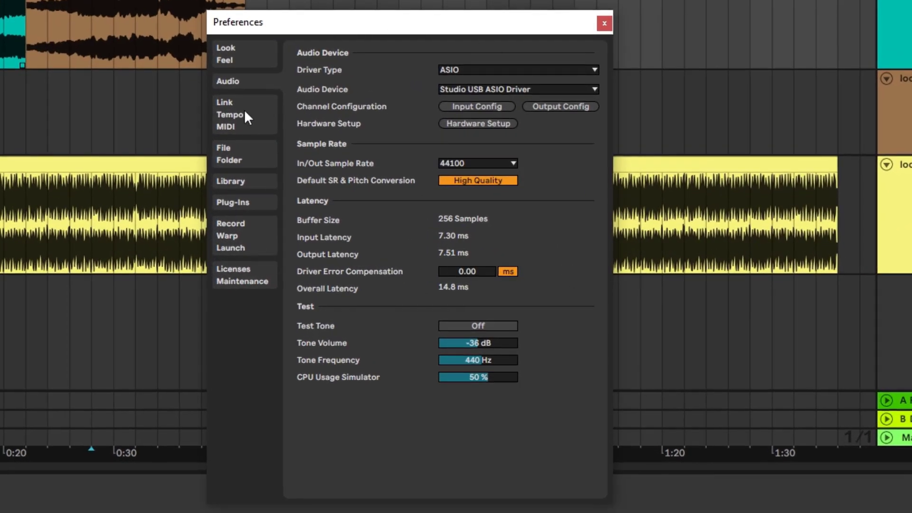
click(234, 241)
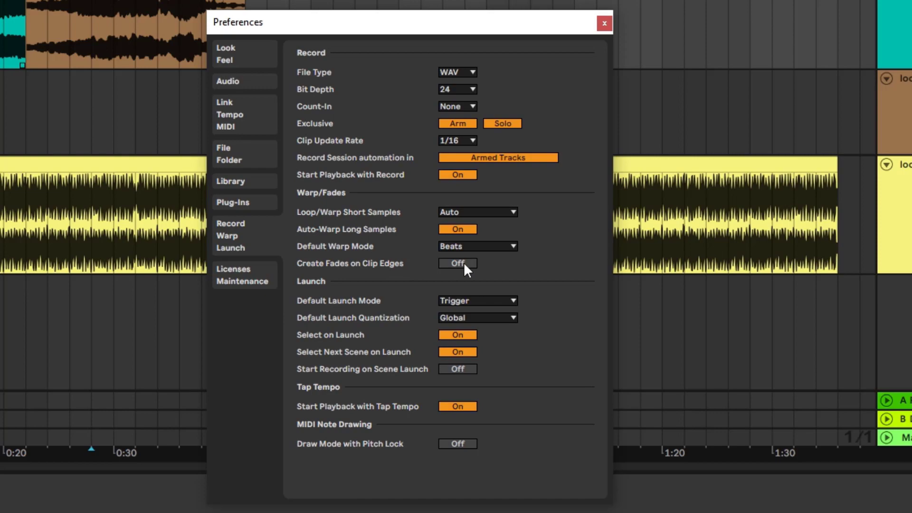
Close the preferences and consolidate the loop 2 clip on the loop 1 track.
click(604, 23)
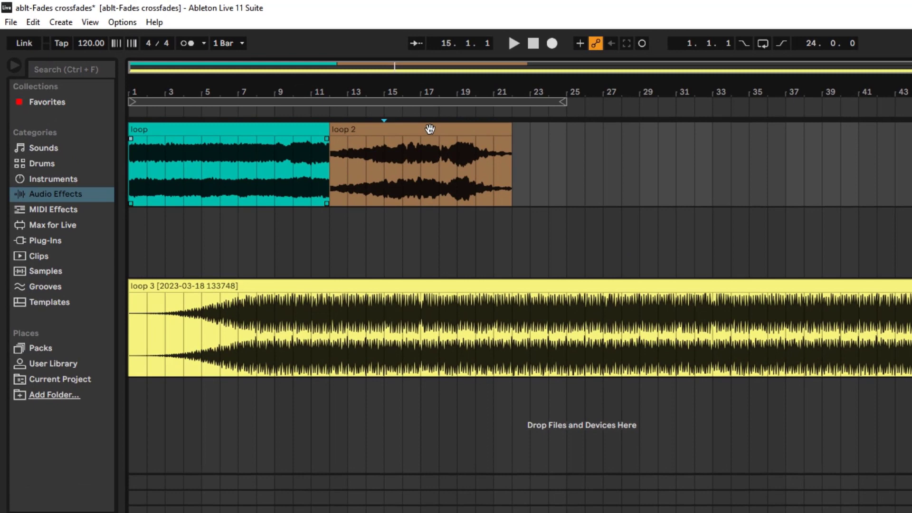
click(302, 90)
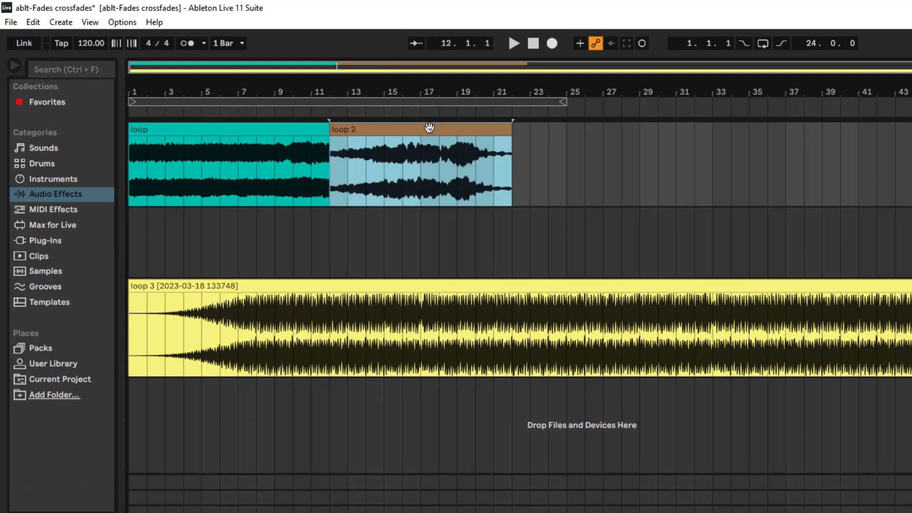
right_click(429, 127)
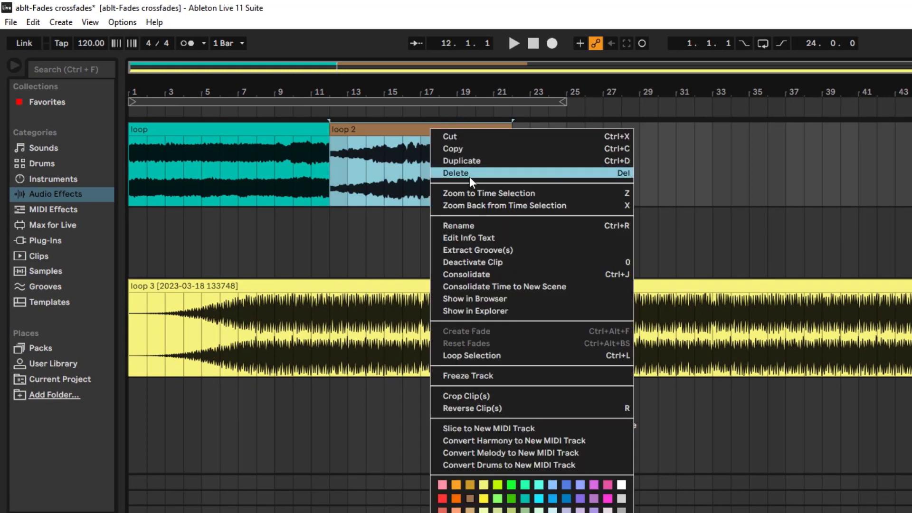
click(471, 273)
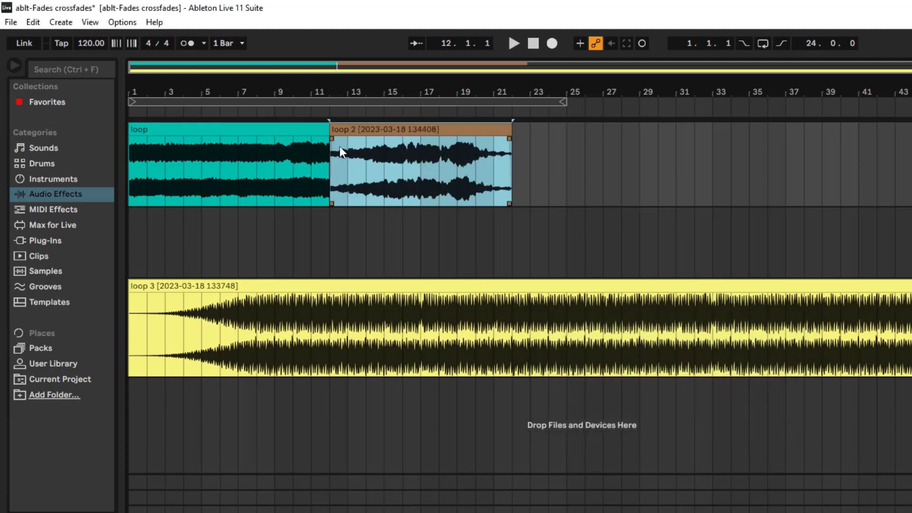
Try stretching the consolidated loop 2 clip's fade-in to about 32 ms, undo that, and shorten the fade-in to nothing at bar 12.
drag(342, 75, 521, 233)
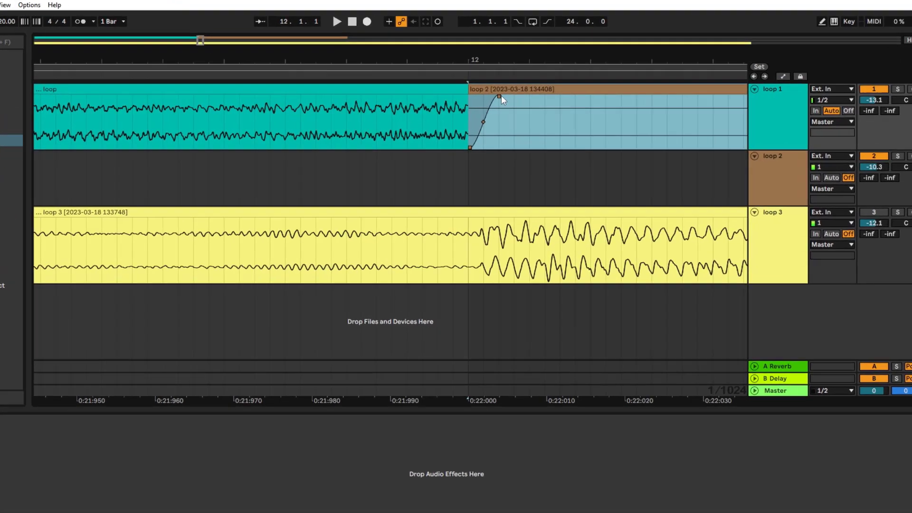
drag(507, 95, 748, 100)
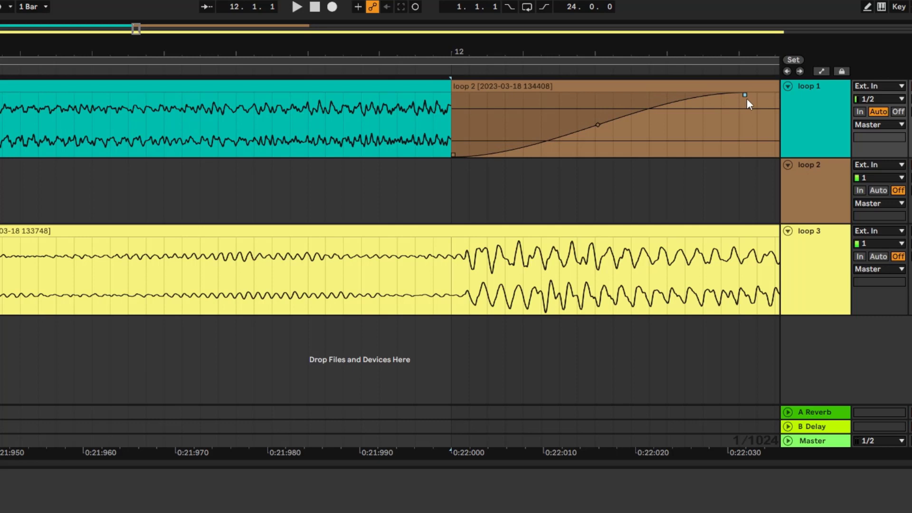
click(737, 108)
key(ctrl+z)
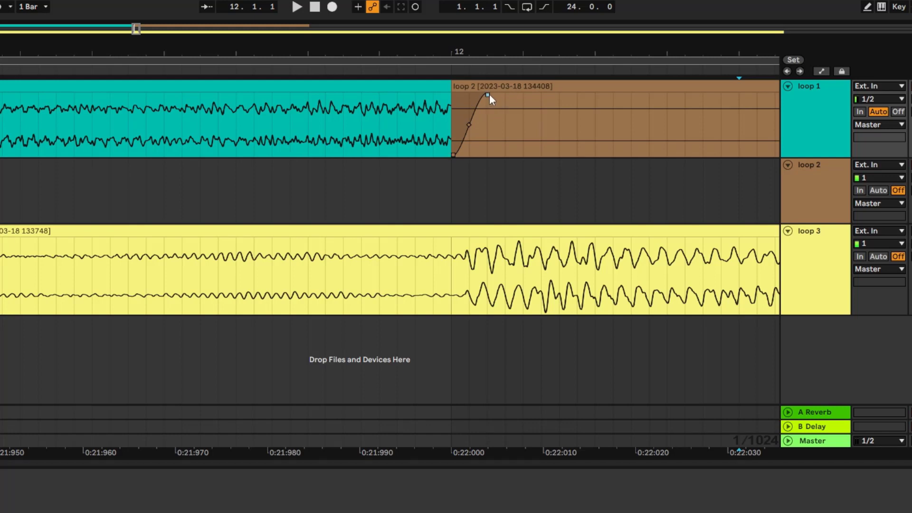
drag(489, 95, 453, 95)
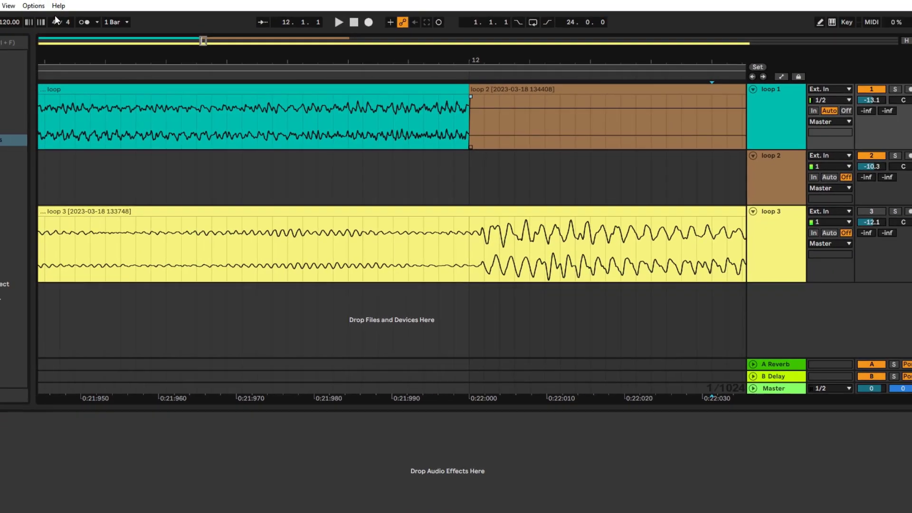
Reopen the Preferences window to review the clip fade setting.
drag(203, 40, 236, 33)
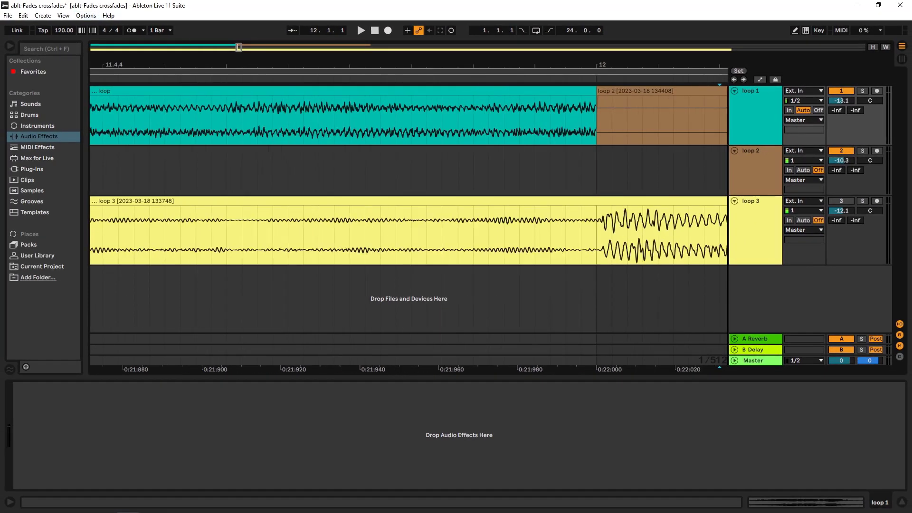
click(86, 15)
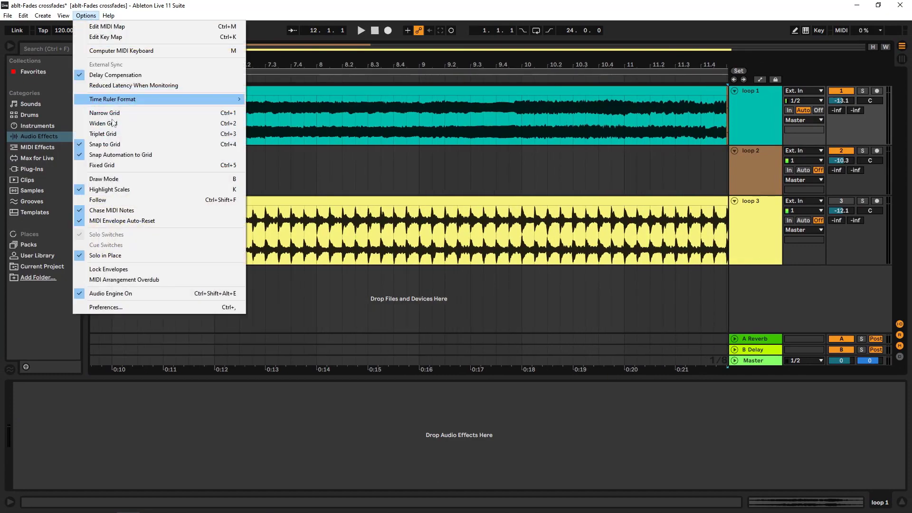
click(112, 306)
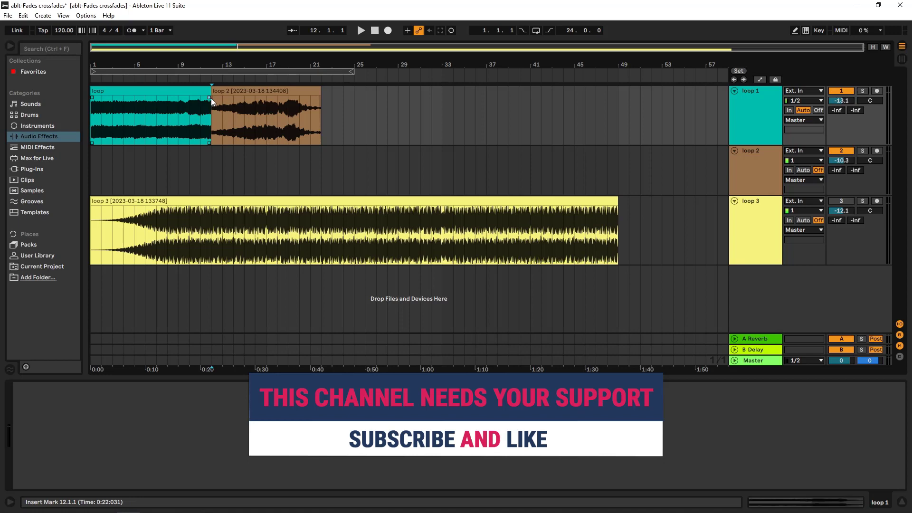
mouse_move(211, 98)
mouse_down()
mouse_move(247, 99)
mouse_move(227, 97)
mouse_up()
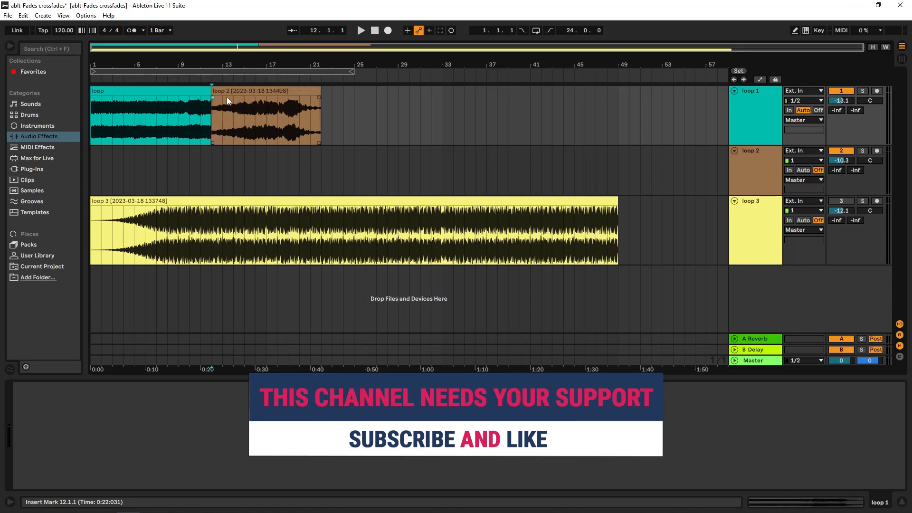